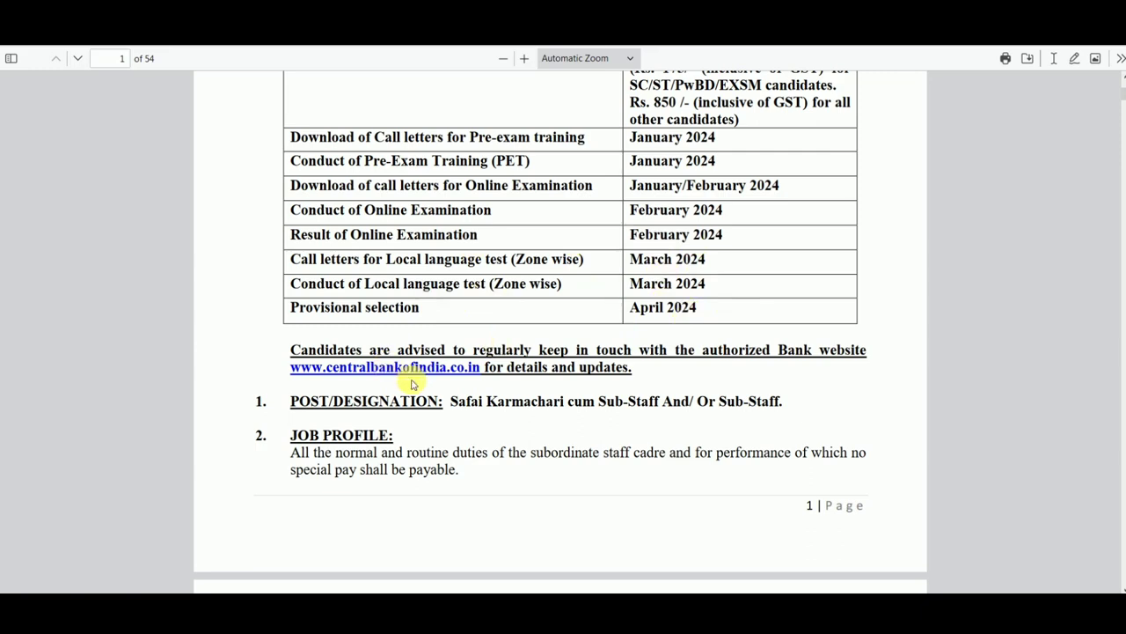
- Review the job profile, pay scale, probation terms and nationality criteria in the recruitment notification
scroll(661, 194, down, 3)
scroll(669, 207, down, 4)
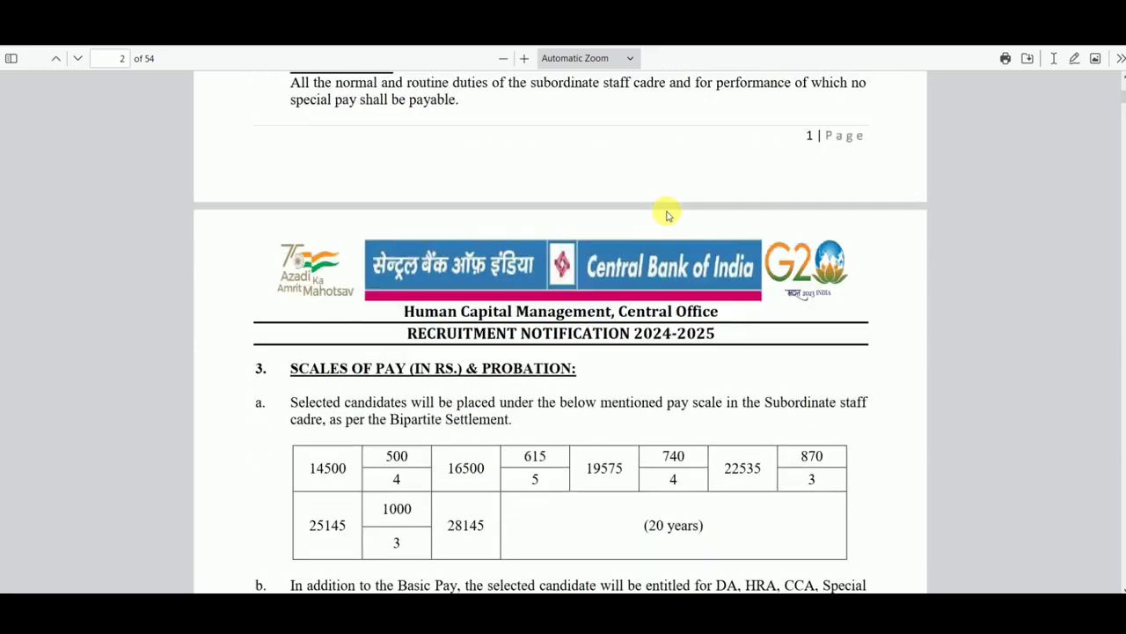
scroll(662, 212, up, 1)
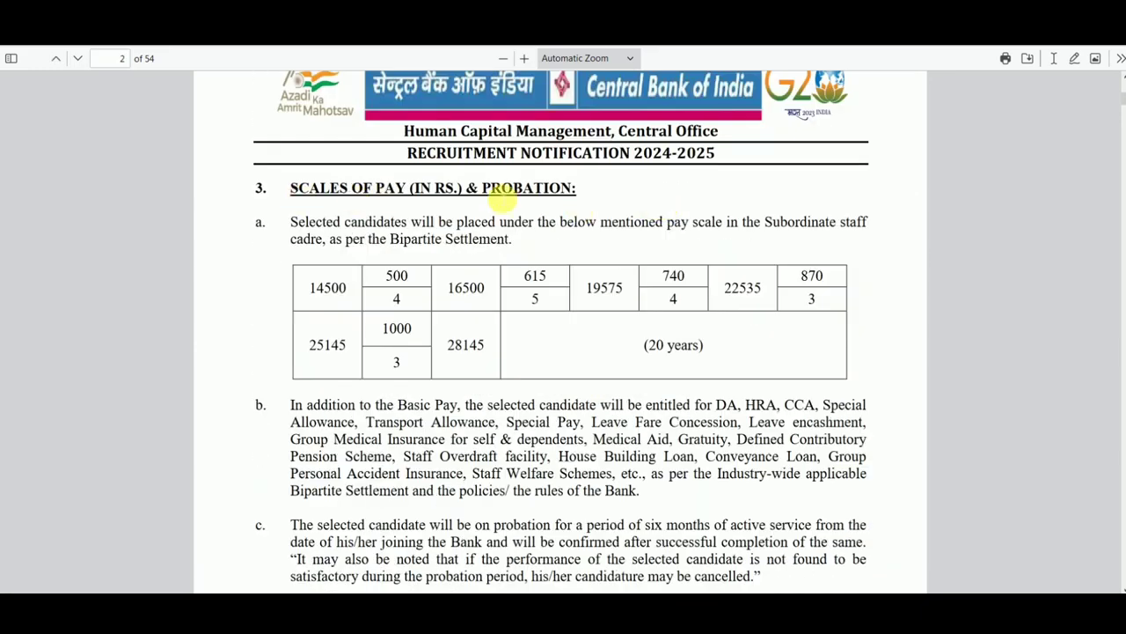
scroll(609, 248, down, 12)
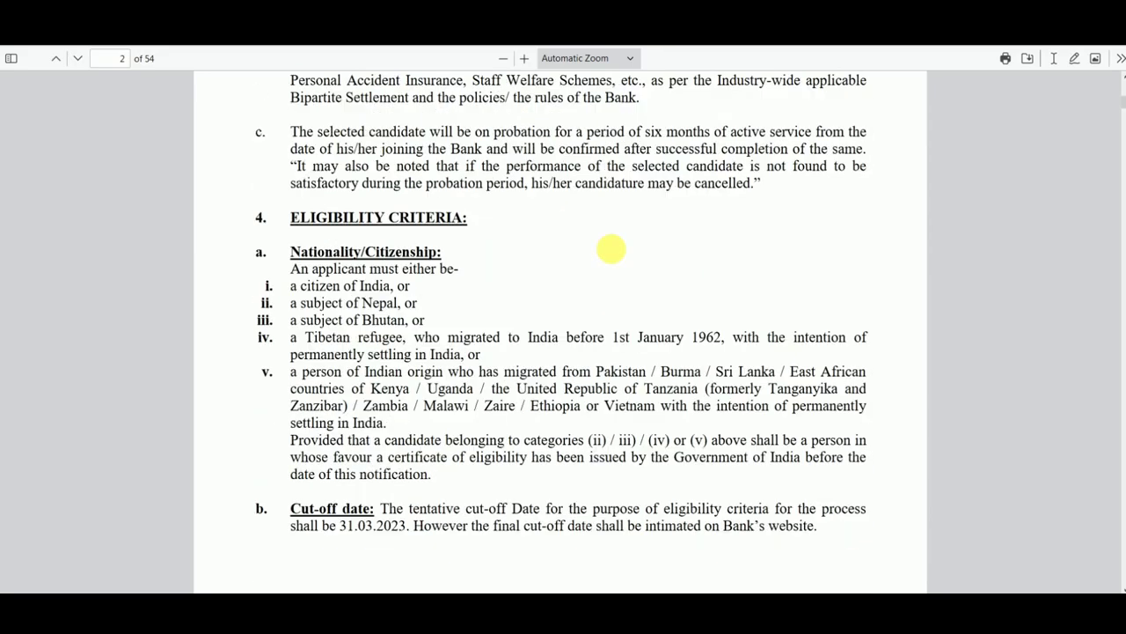
scroll(602, 246, down, 1)
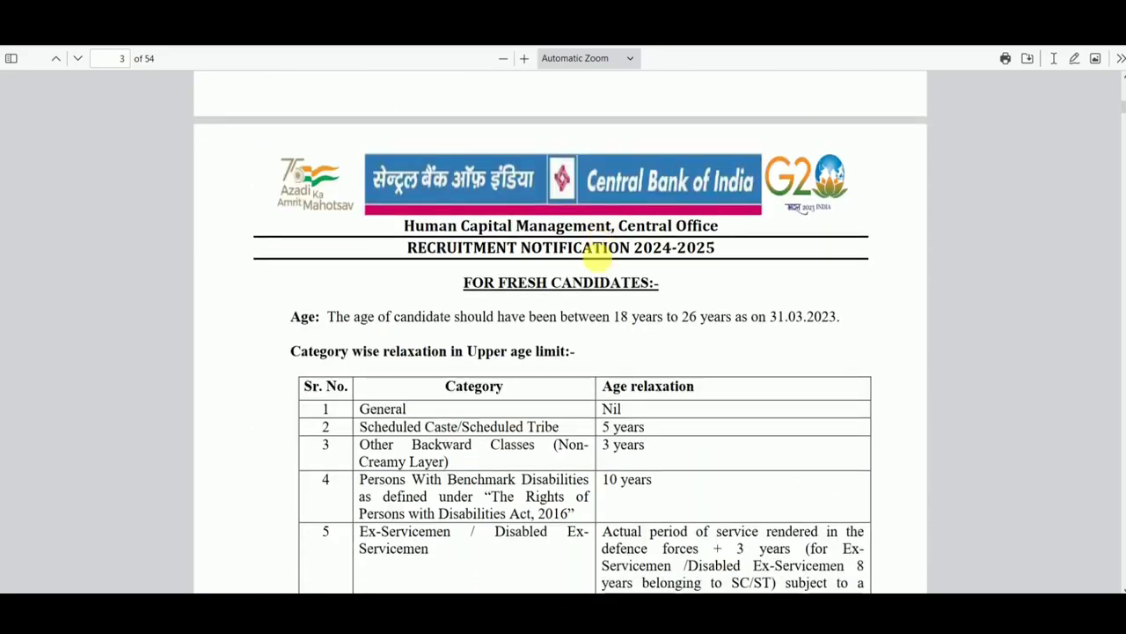
- Examine the fresh candidates' age limit, the category-wise age relaxation and notes, the educational qualification and the conditions for earlier applicants
drag(616, 254, 846, 255)
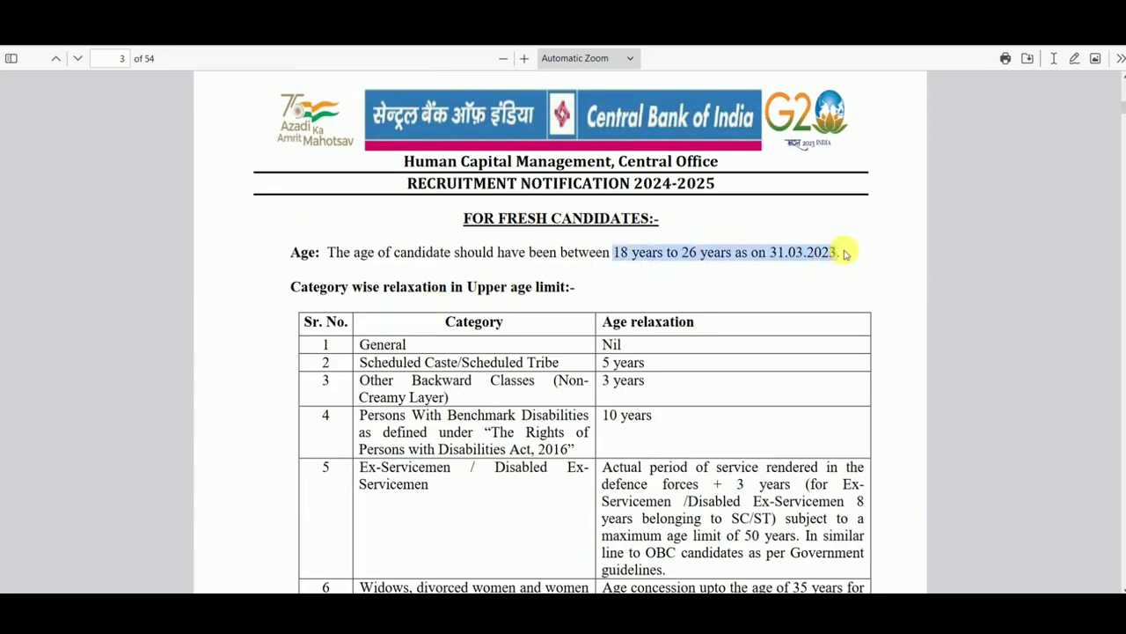
scroll(711, 302, down, 2)
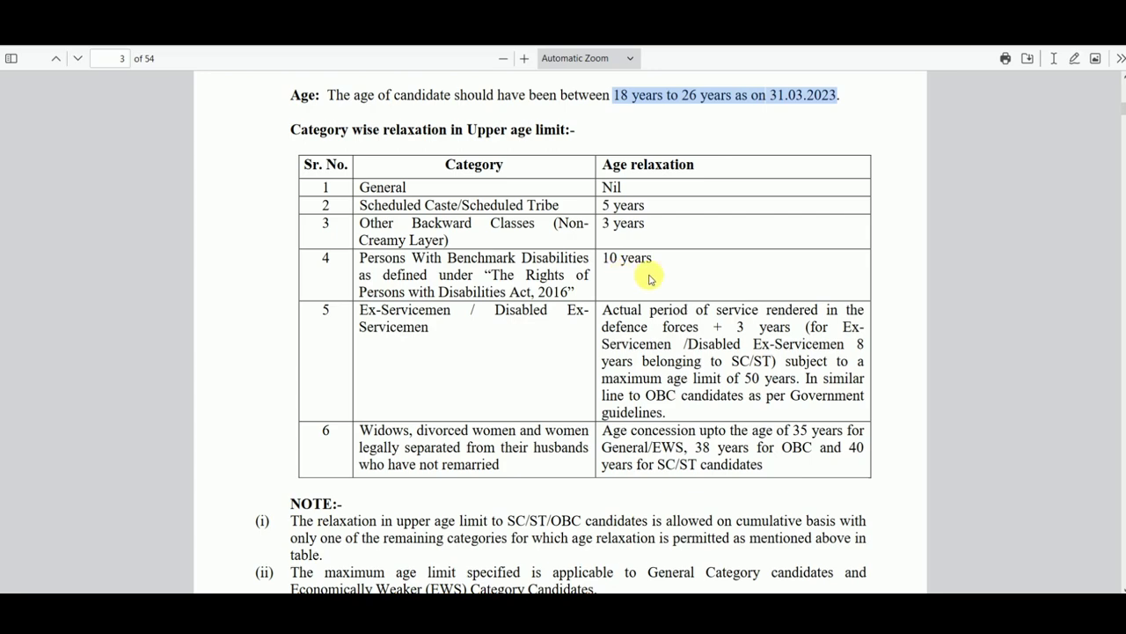
scroll(642, 277, down, 3)
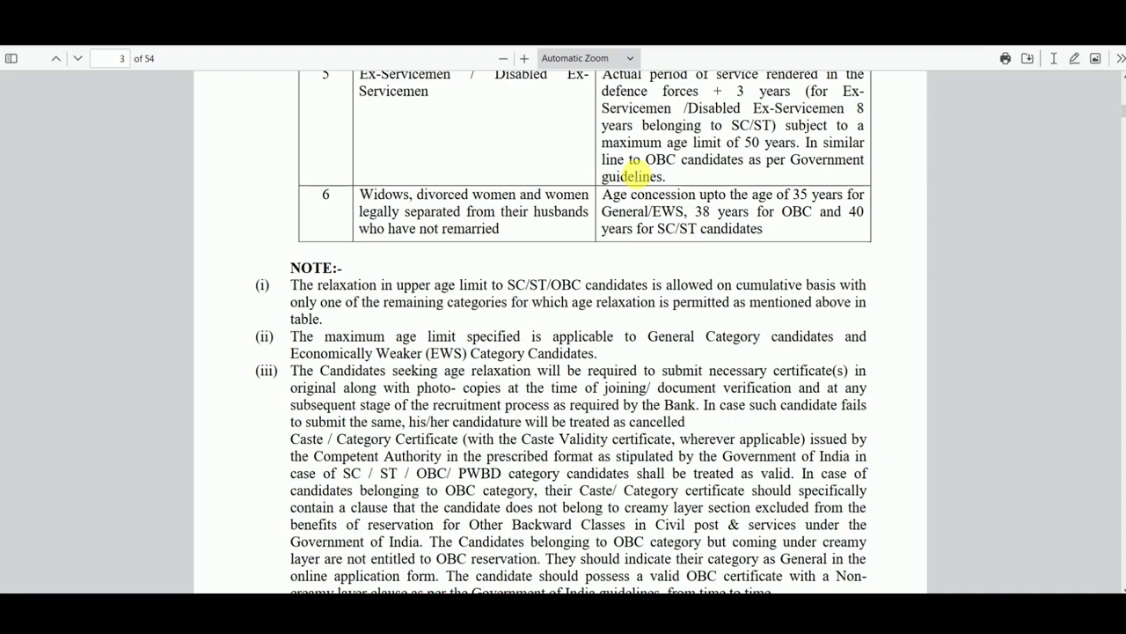
scroll(631, 169, down, 4)
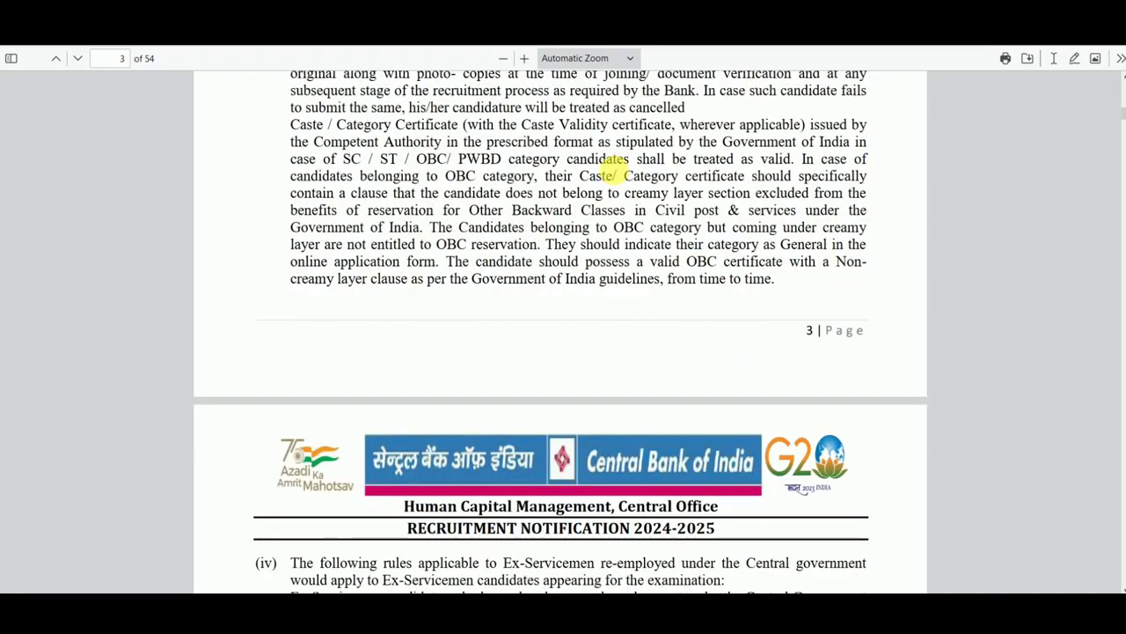
scroll(616, 176, down, 4)
scroll(616, 179, down, 4)
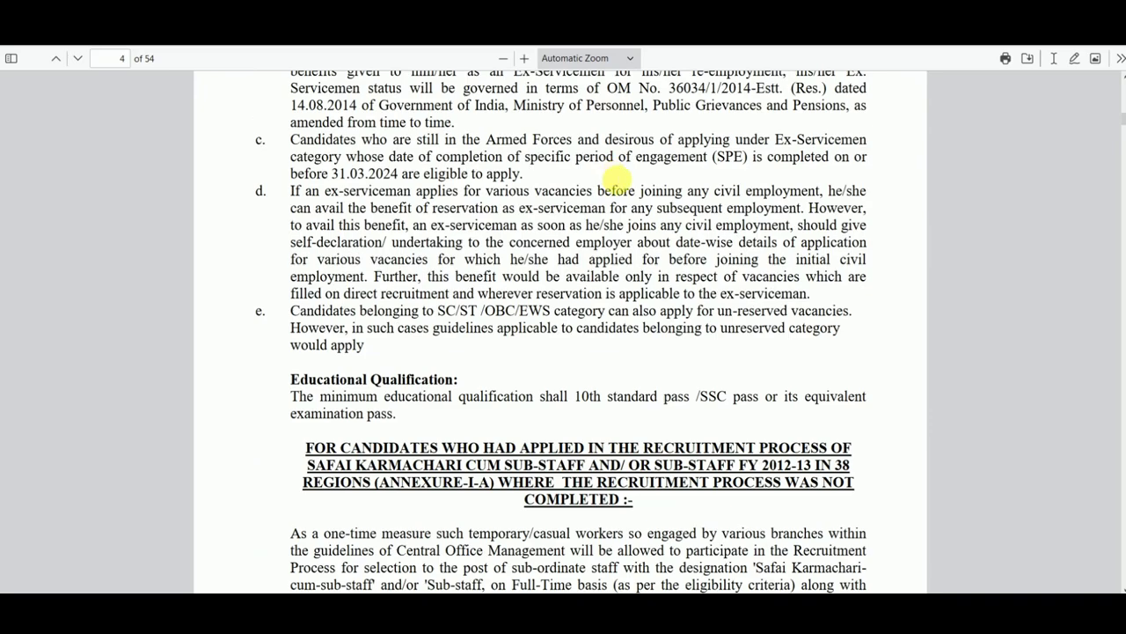
scroll(613, 178, down, 4)
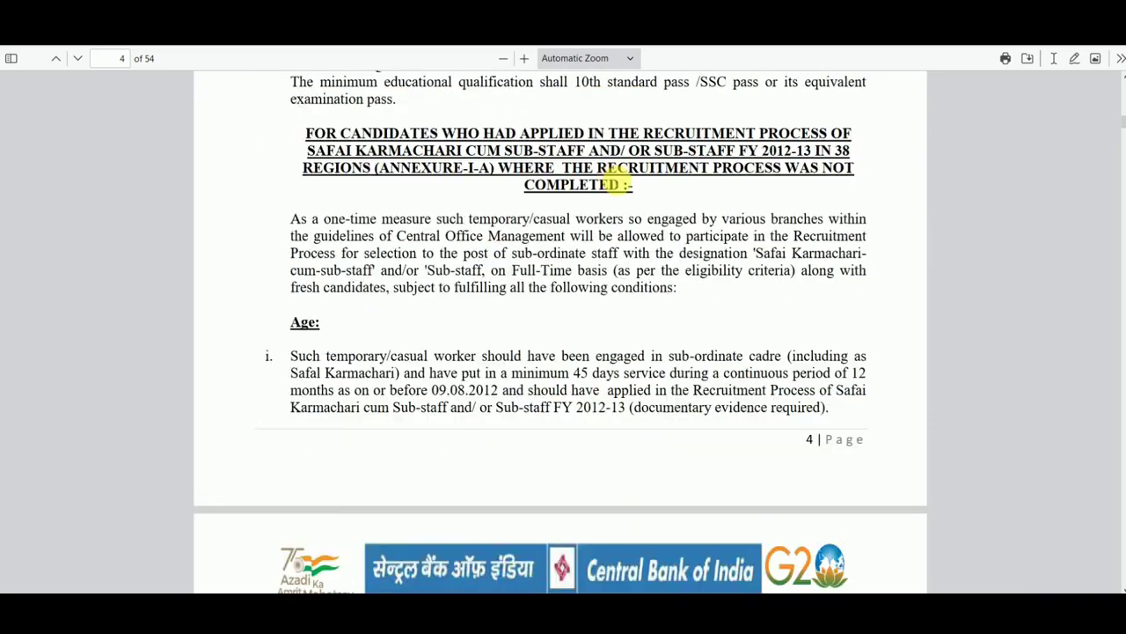
scroll(608, 181, down, 4)
scroll(608, 181, down, 7)
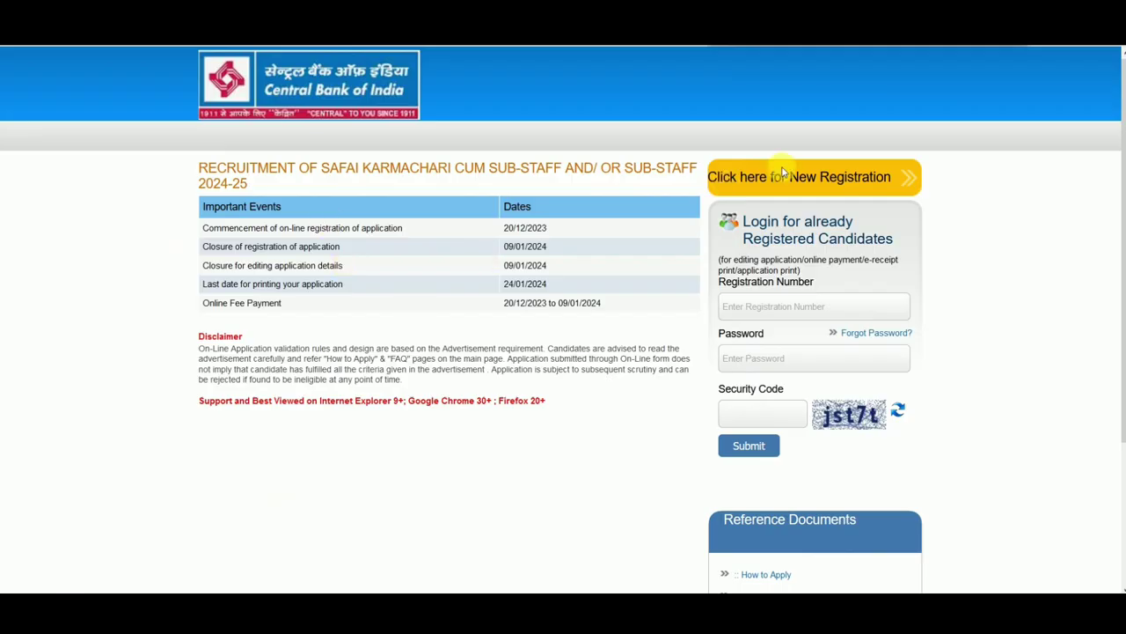
- Start a new registration and fill in the candidate's first and last name in the basic information form
click(784, 179)
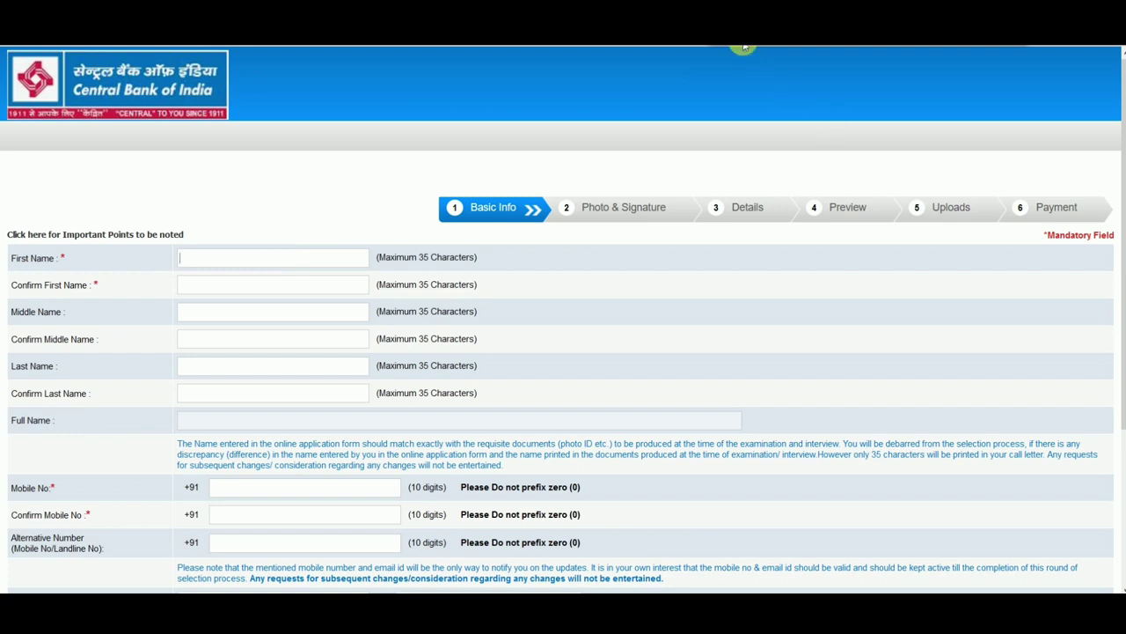
text(RAHUL)
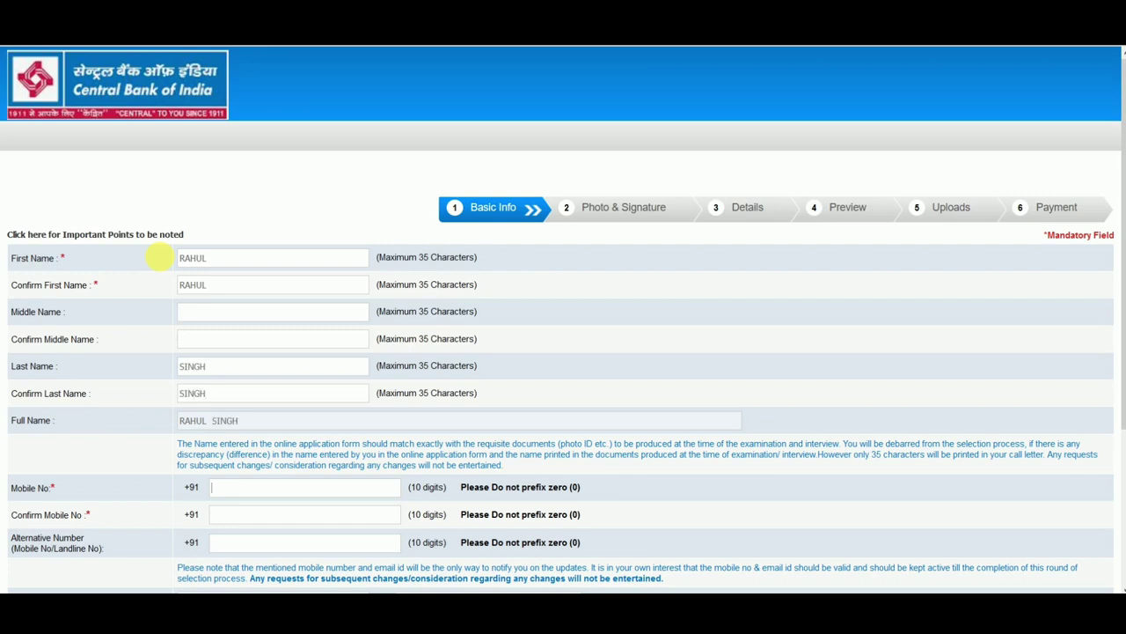
scroll(162, 259, down, 3)
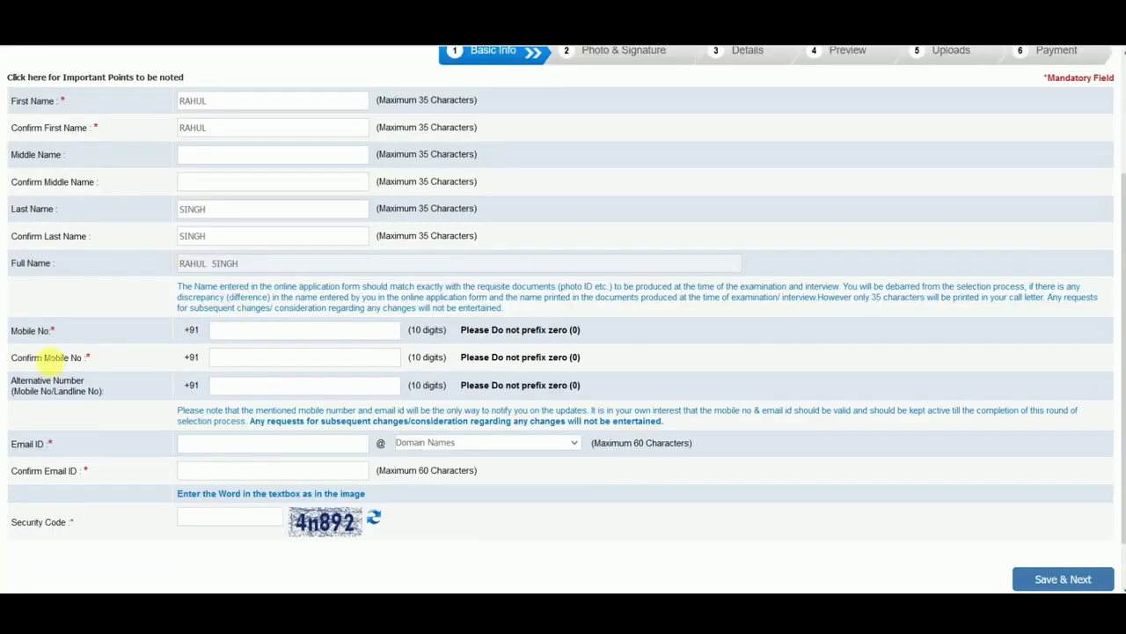
scroll(223, 362, down, 1)
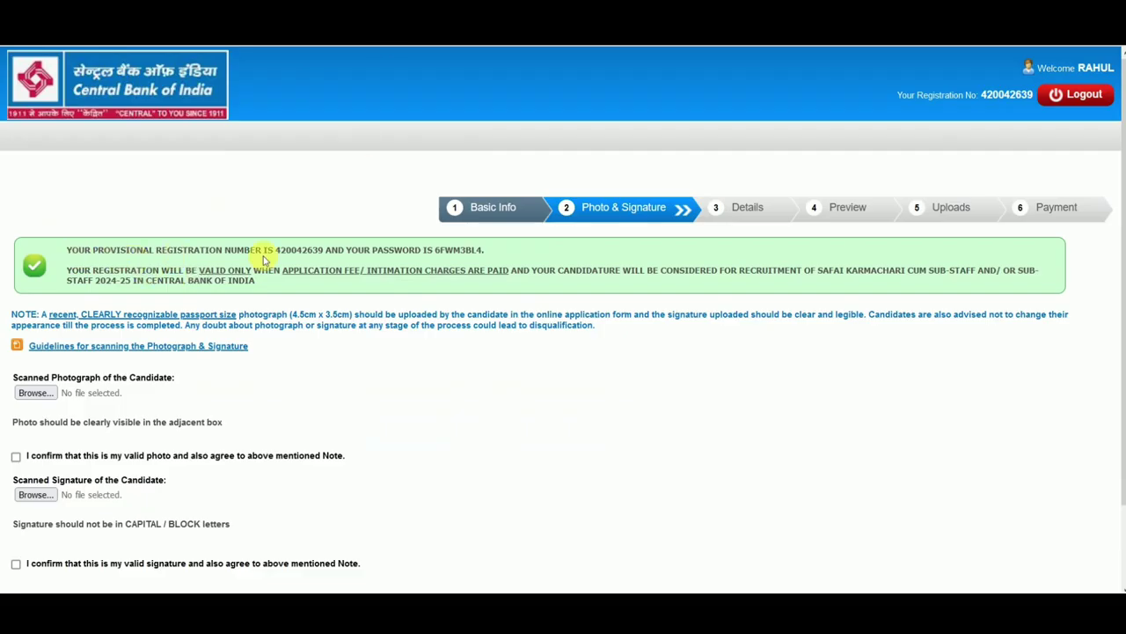
- Highlight the provisional registration number and password, and read the guidelines for scanning the photograph and signature
drag(77, 250, 486, 250)
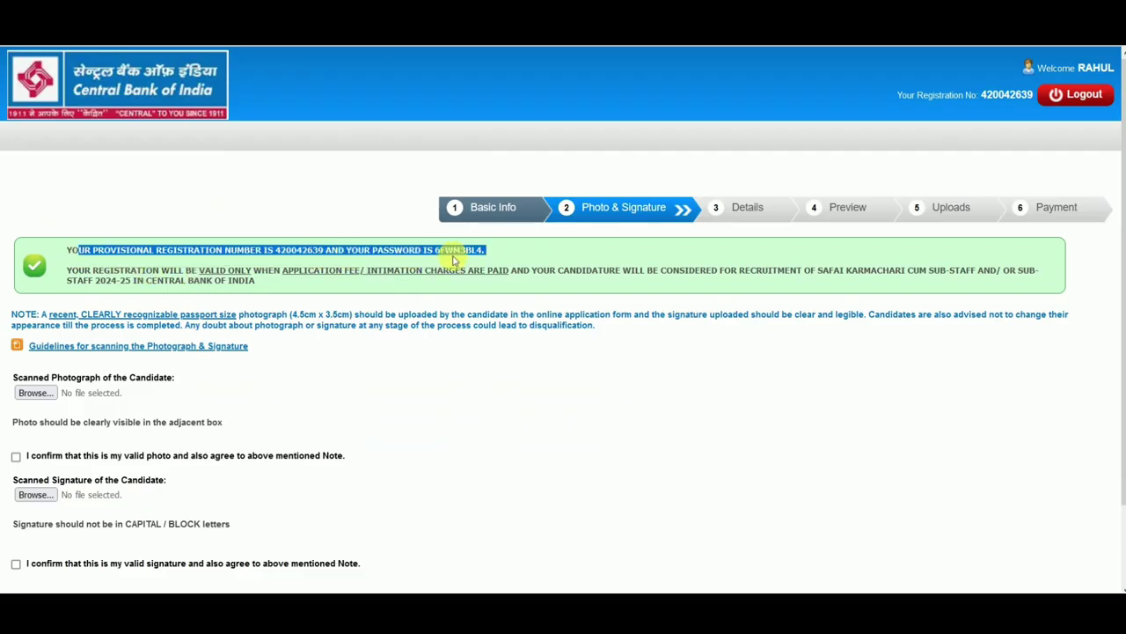
click(132, 345)
scroll(535, 475, down, 8)
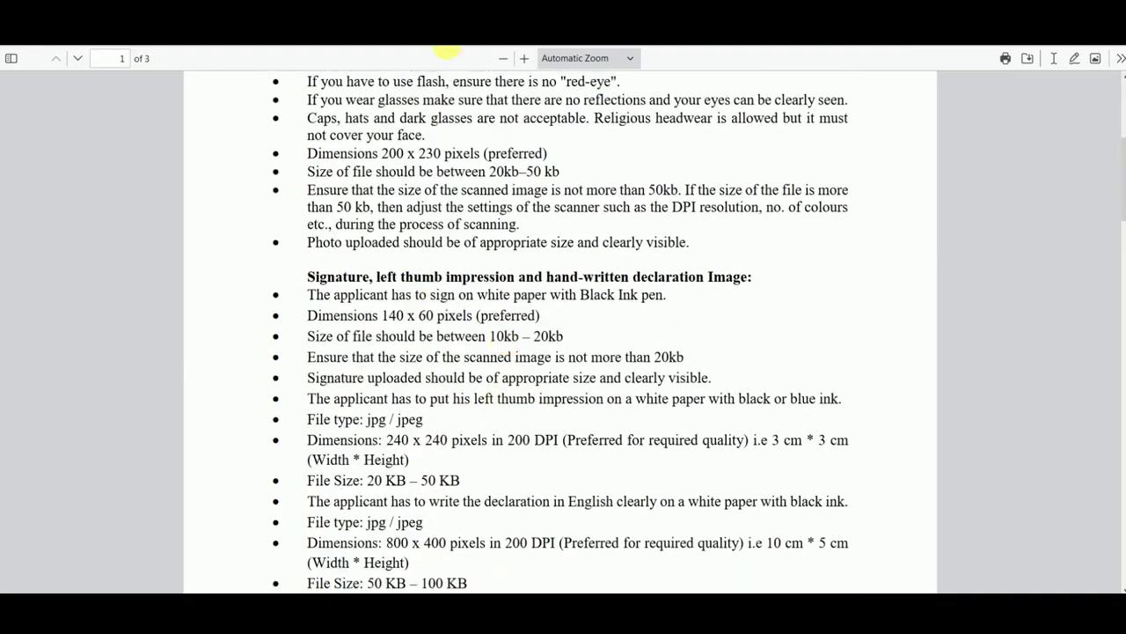
key(ctrl+w)
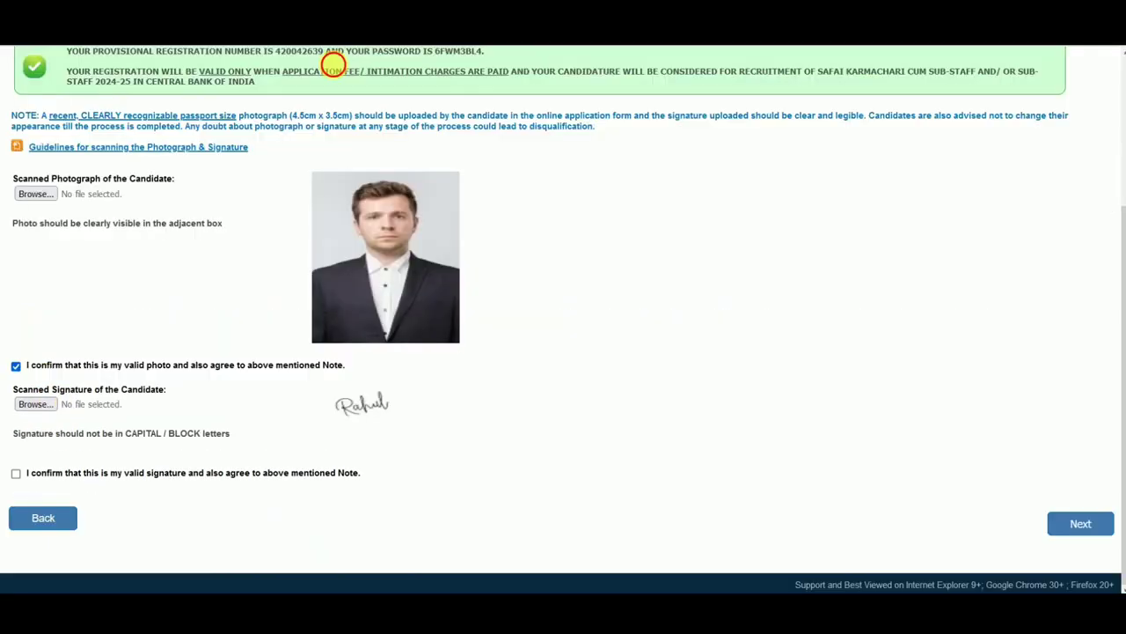
- Confirm that the uploaded signature is valid and continue to the application details
click(15, 472)
click(1091, 524)
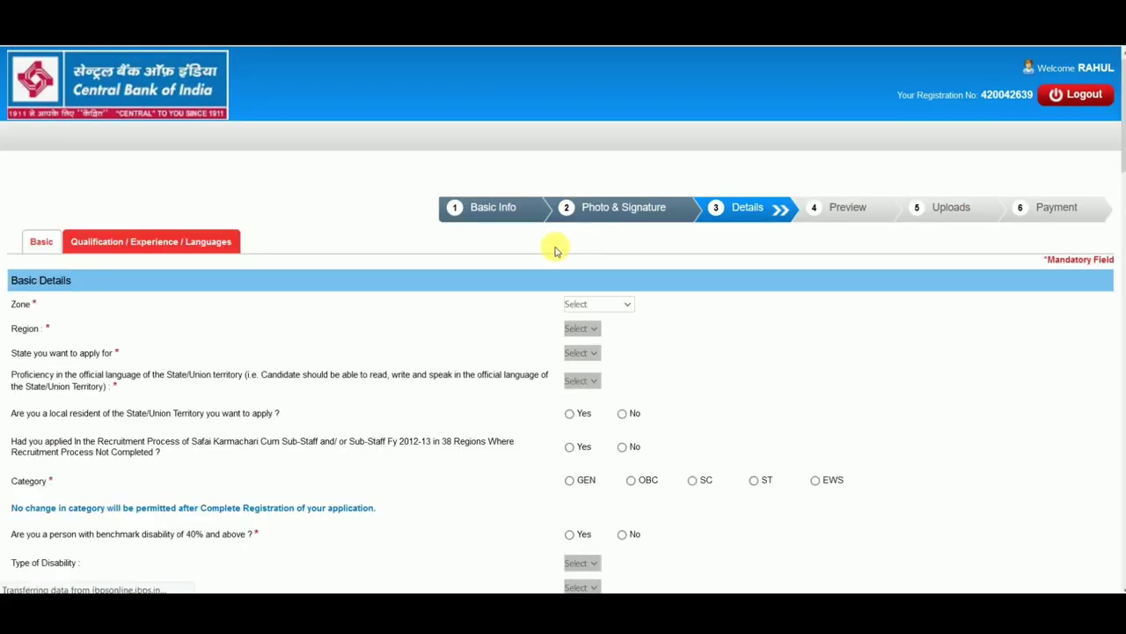
- Set both the zone and the region to Bhopal, and the state to apply for to Madhya Pradesh
scroll(581, 264, down, 1)
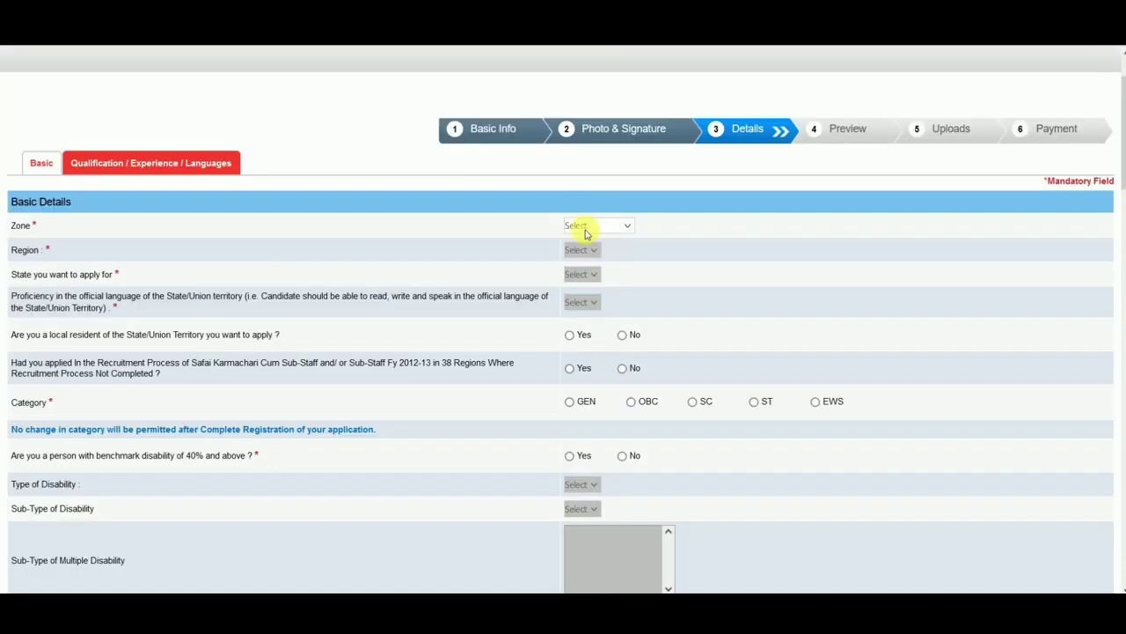
click(578, 229)
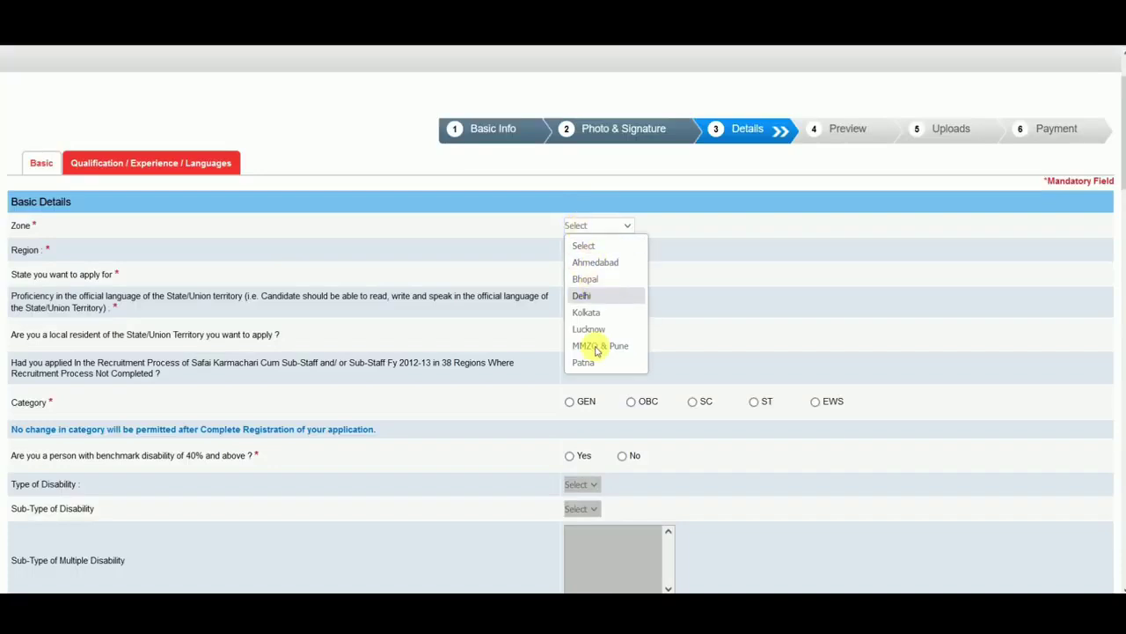
click(590, 279)
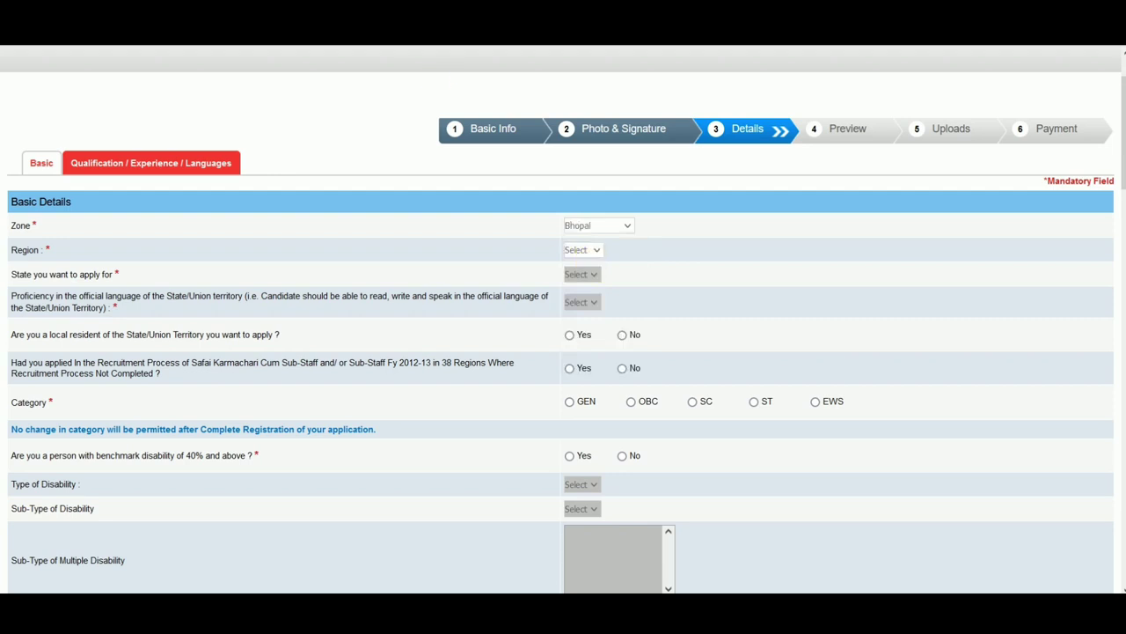
click(580, 253)
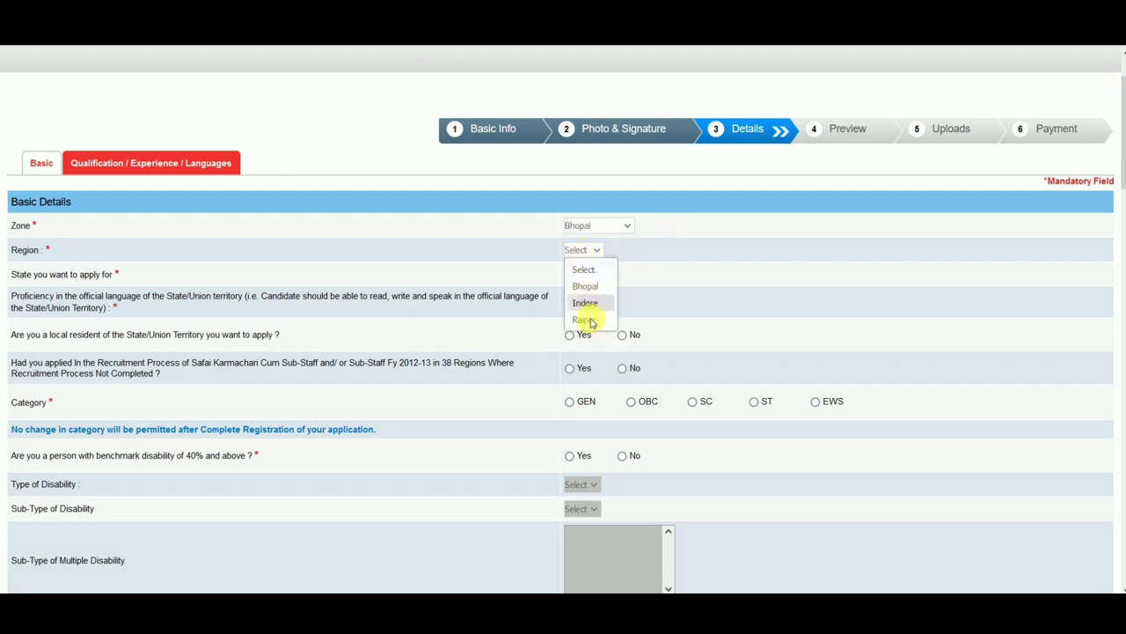
click(592, 288)
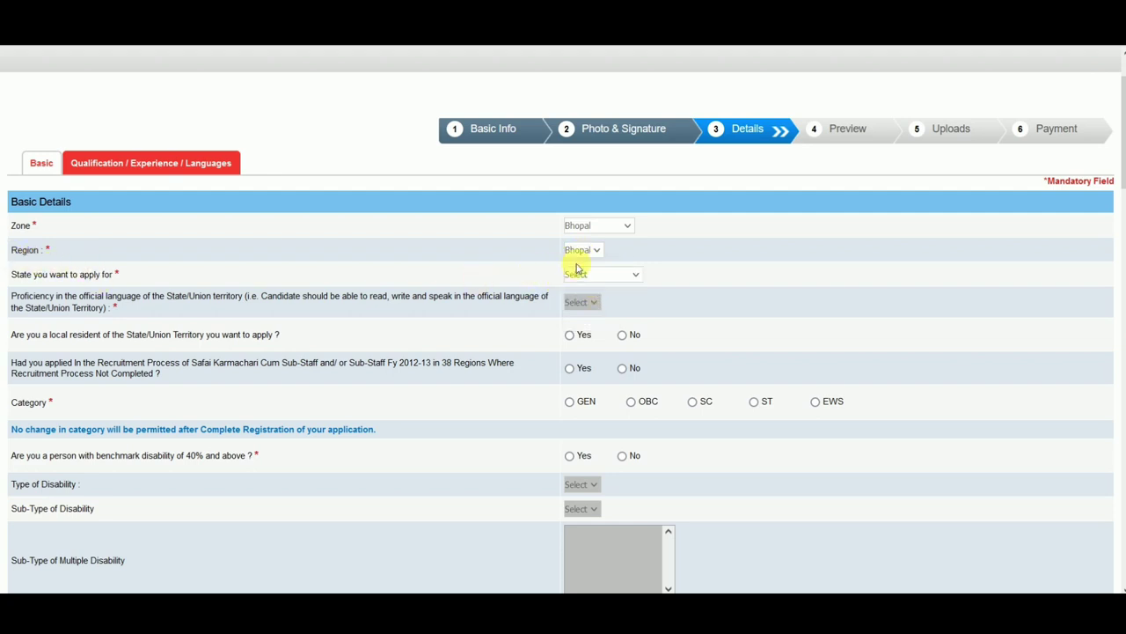
click(577, 275)
click(616, 311)
- Choose Hindi as the official language, answer Yes to local resident and No to having applied in the 2012-13 recruitment process
scroll(588, 302, down, 1)
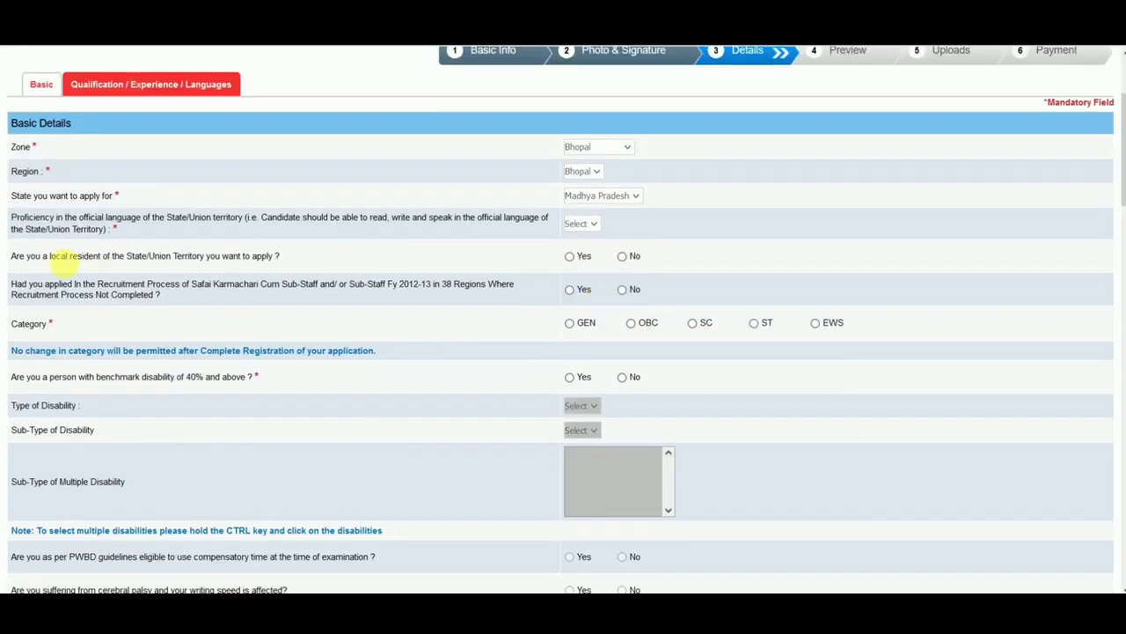
click(581, 223)
click(585, 262)
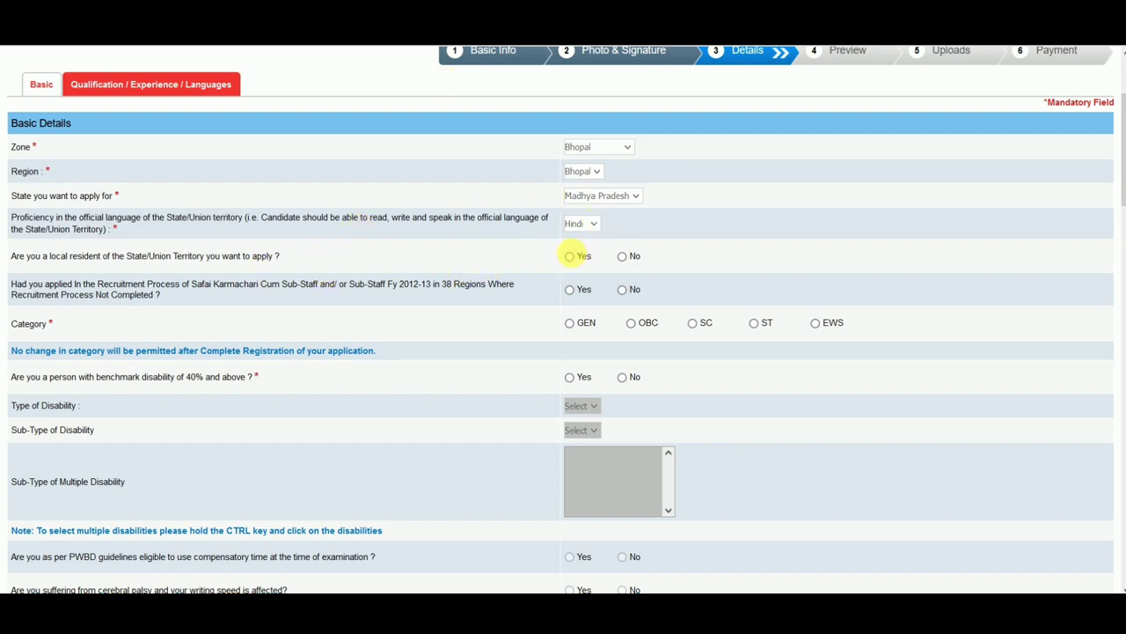
click(569, 256)
click(622, 290)
- Set the category to GEN, accepting the category notice, and answer No to benchmark disability of 40% and above
scroll(625, 290, down, 1)
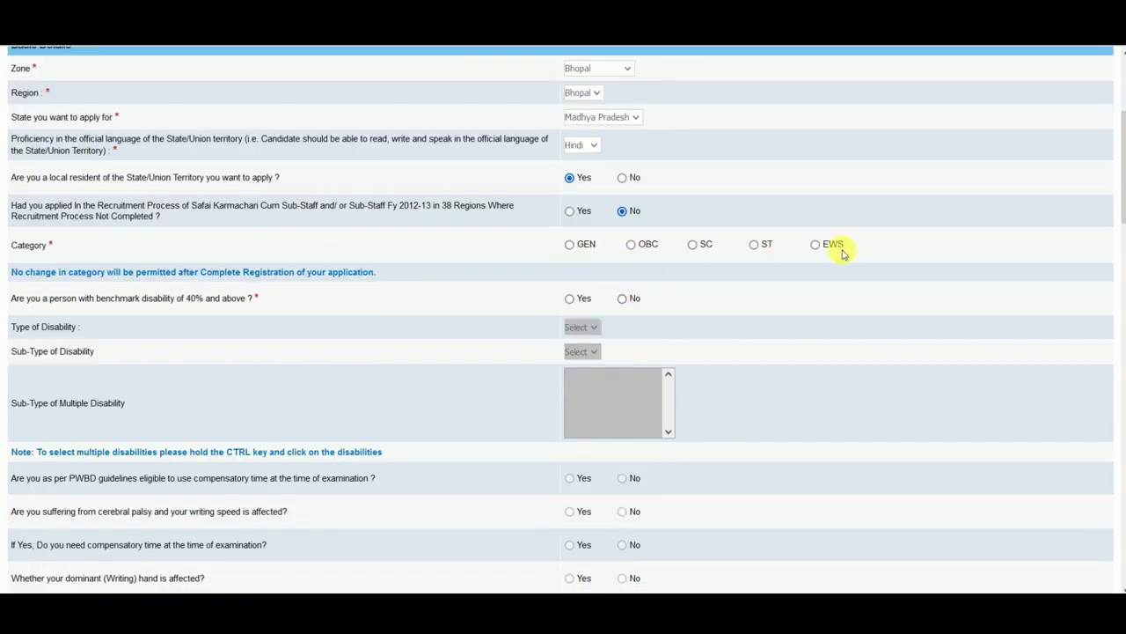
click(570, 248)
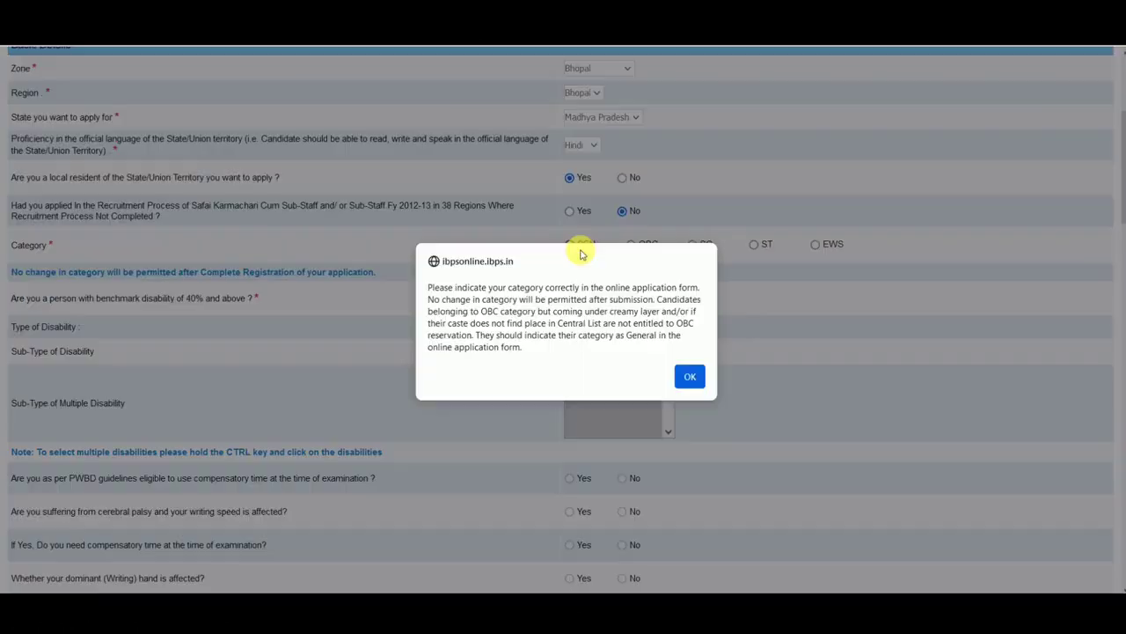
click(687, 377)
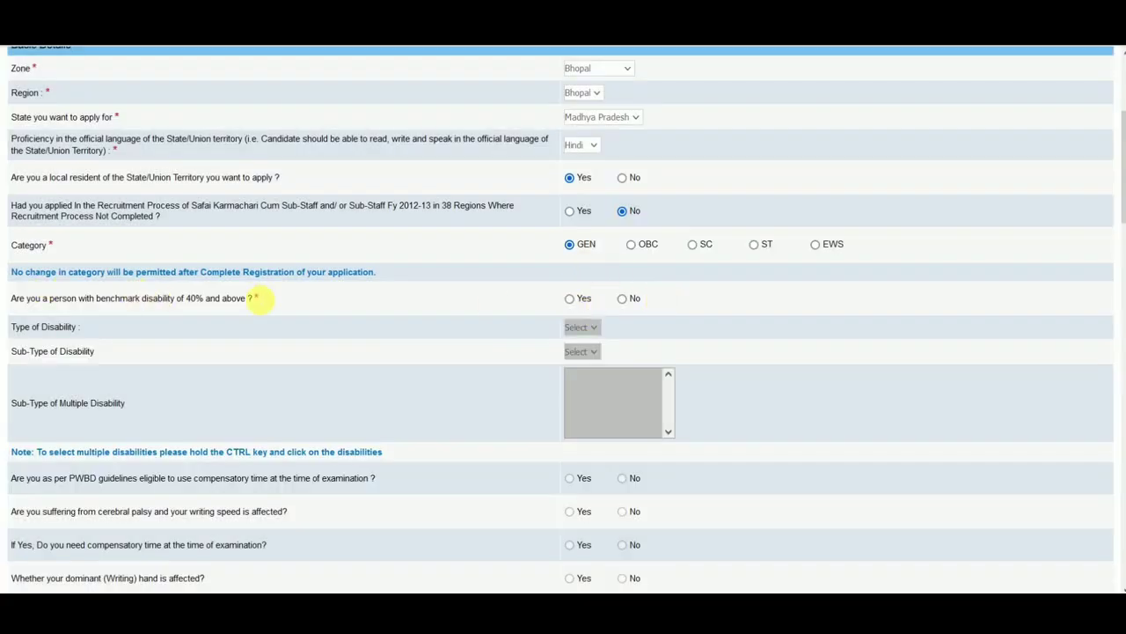
click(623, 300)
scroll(563, 264, down, 1)
click(569, 221)
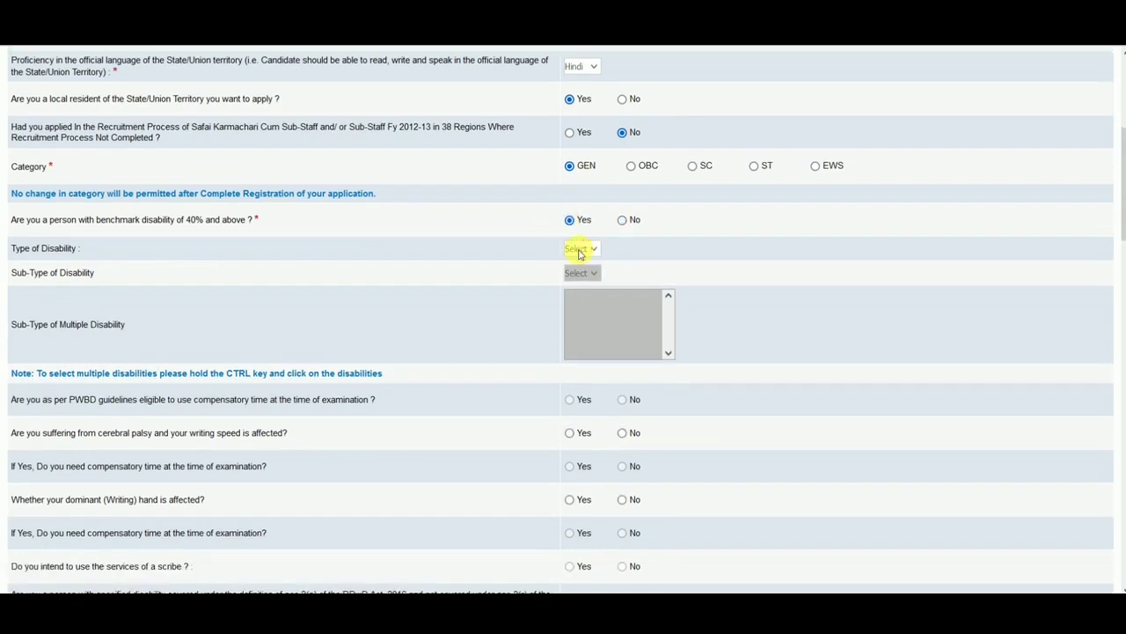
click(581, 249)
click(526, 261)
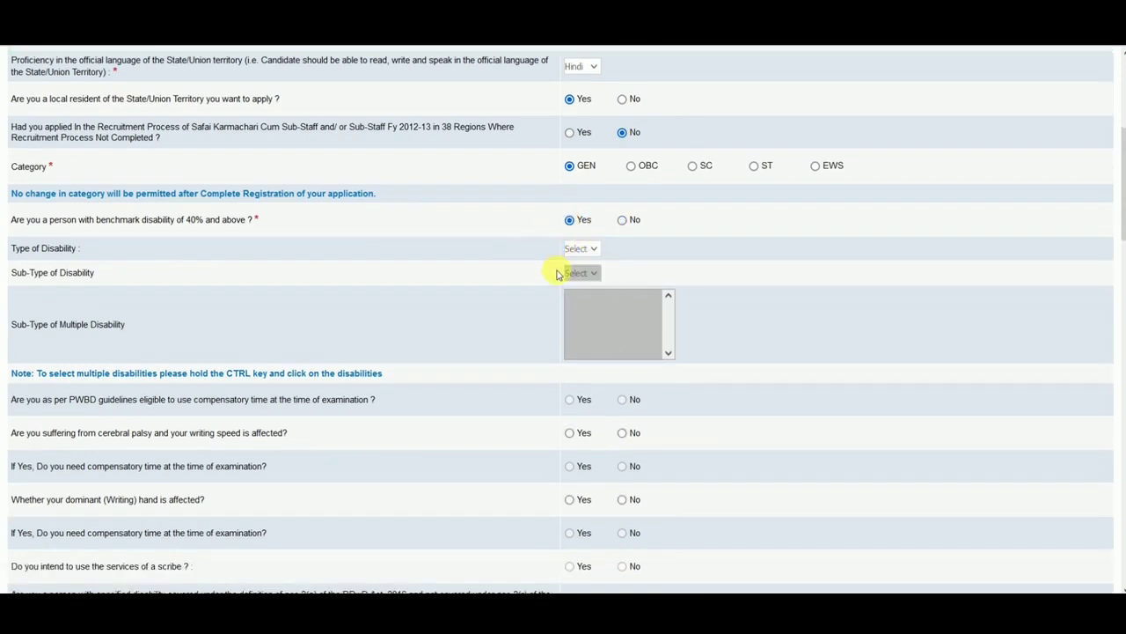
click(623, 221)
- Answer No to having a specified disability with difficulty in writing and No to being an Ex-Serviceman
scroll(619, 274, down, 2)
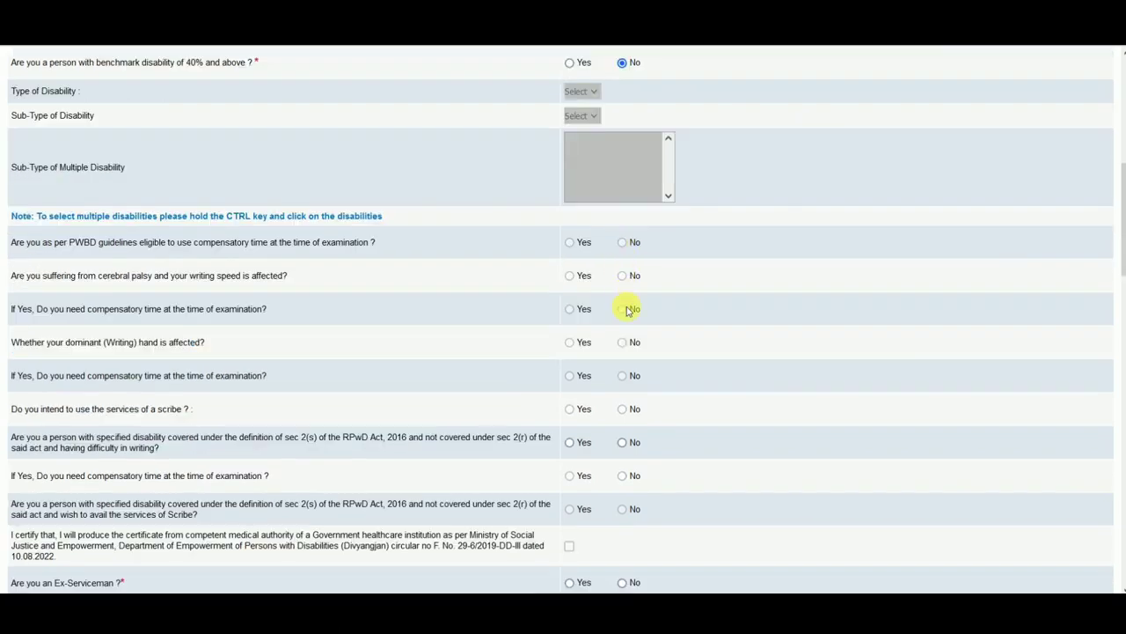
scroll(629, 327, down, 2)
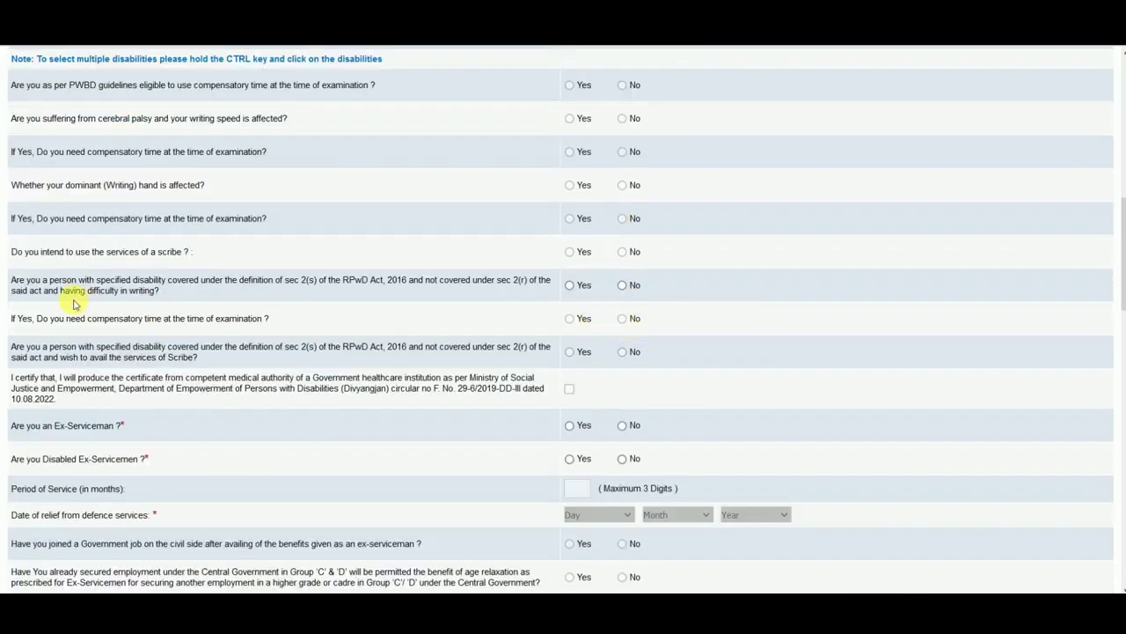
click(623, 285)
scroll(620, 341, down, 2)
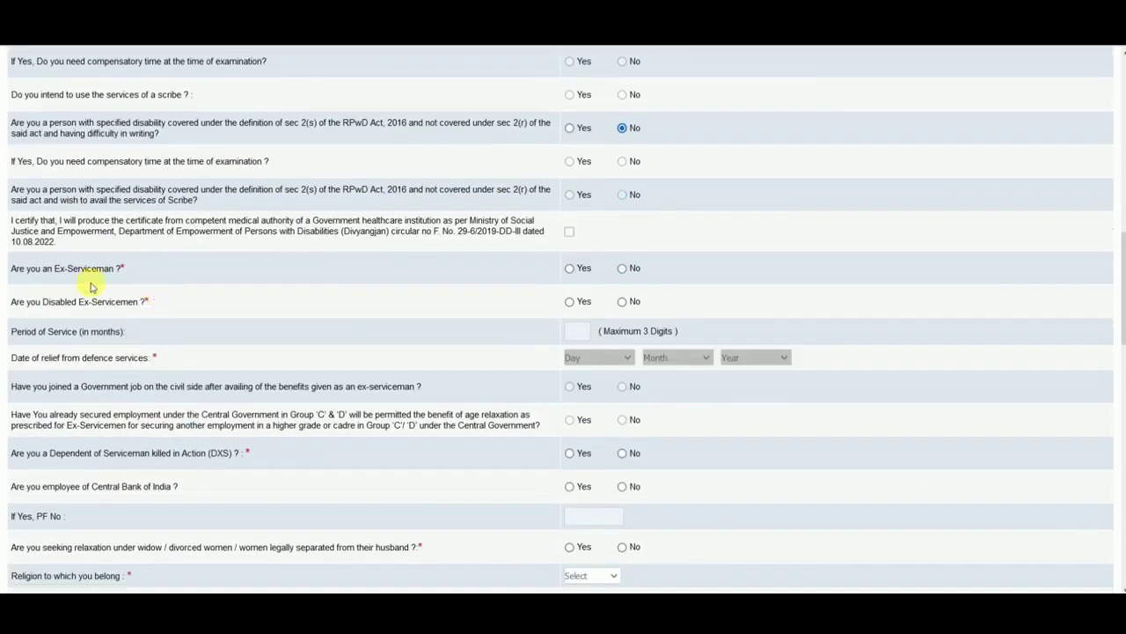
click(623, 269)
scroll(156, 261, down, 1)
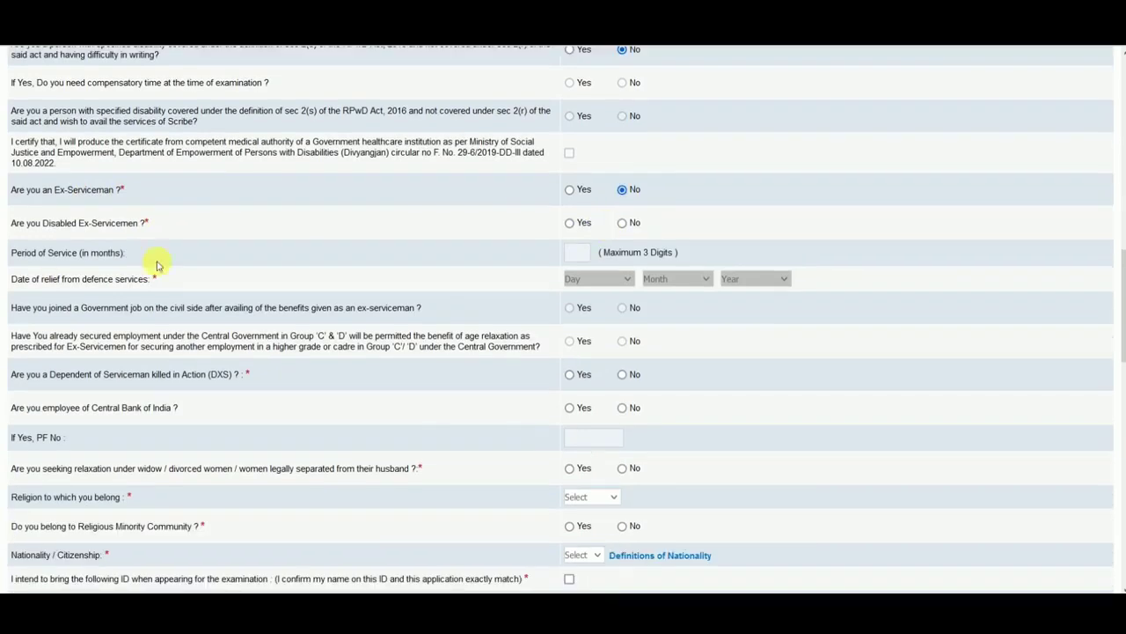
- Answer No to Disabled Ex-Servicemen, Dependent of Serviceman killed in Action (DXS), and relaxation for widowed, divorced or legally separated women
click(621, 223)
scroll(60, 229, down, 1)
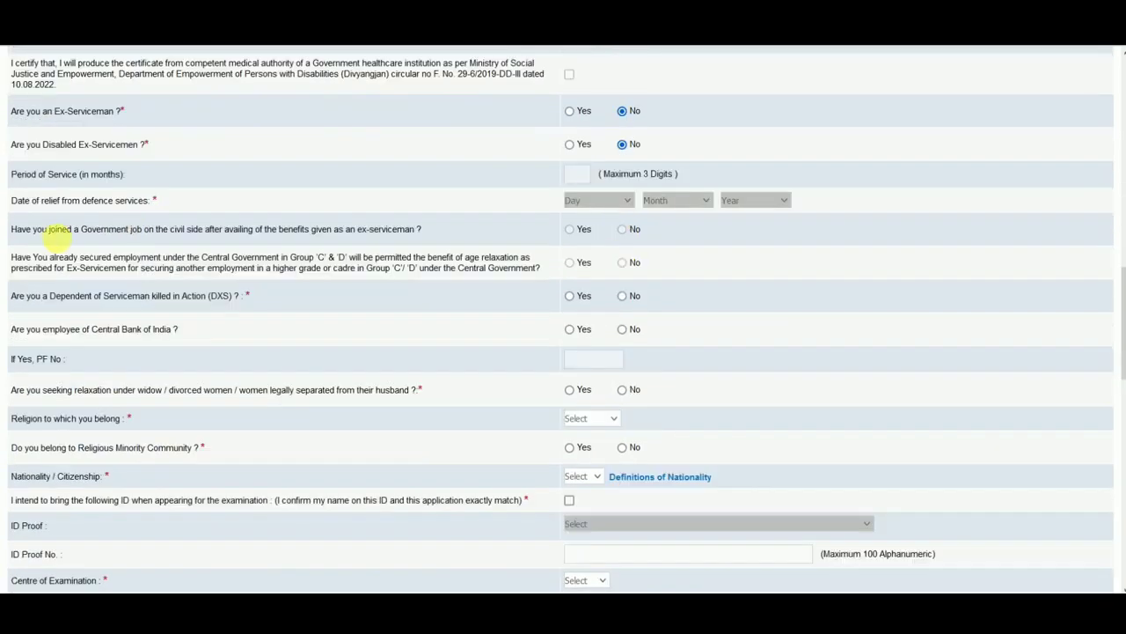
click(621, 297)
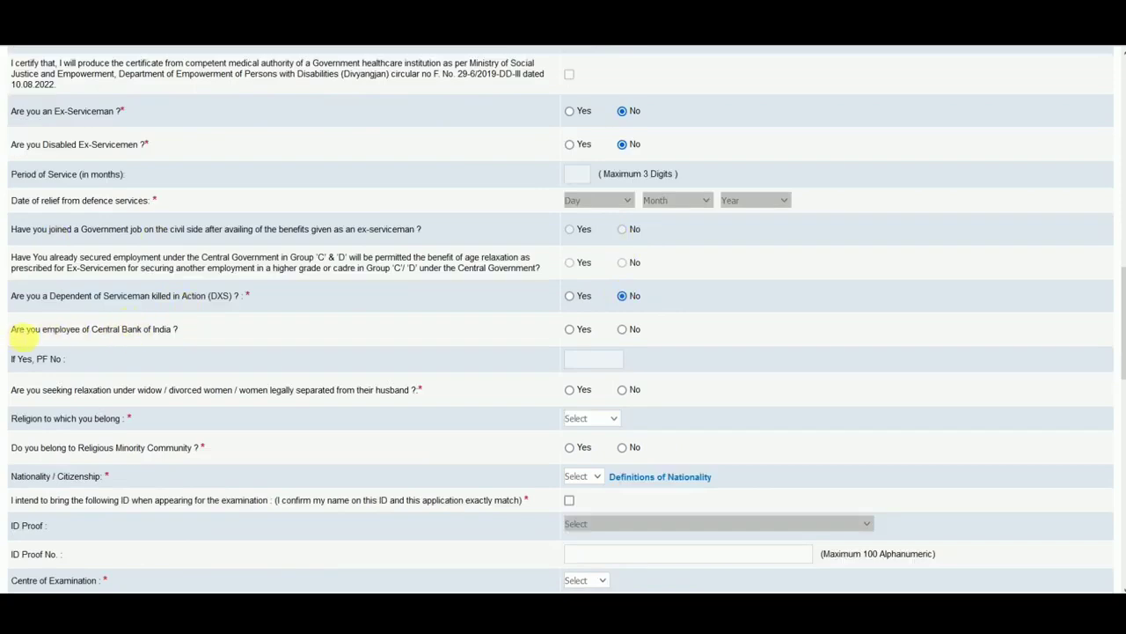
scroll(629, 333, down, 3)
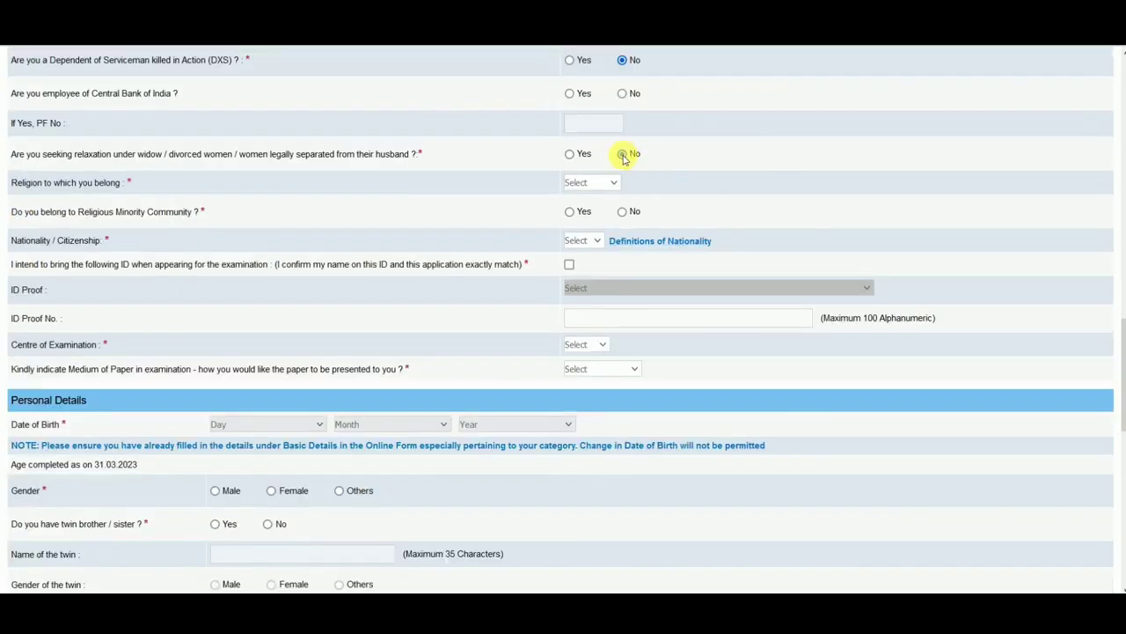
click(622, 155)
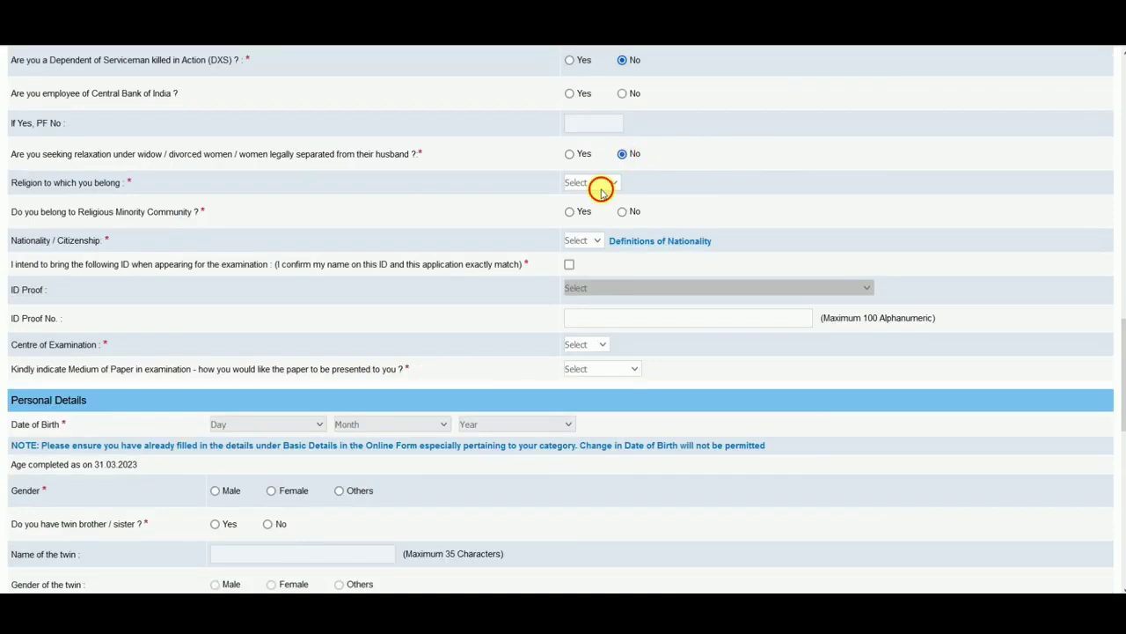
- Set the religion to Hindu, answer No to belonging to a religious minority community, and choose Indian nationality
click(599, 183)
click(593, 254)
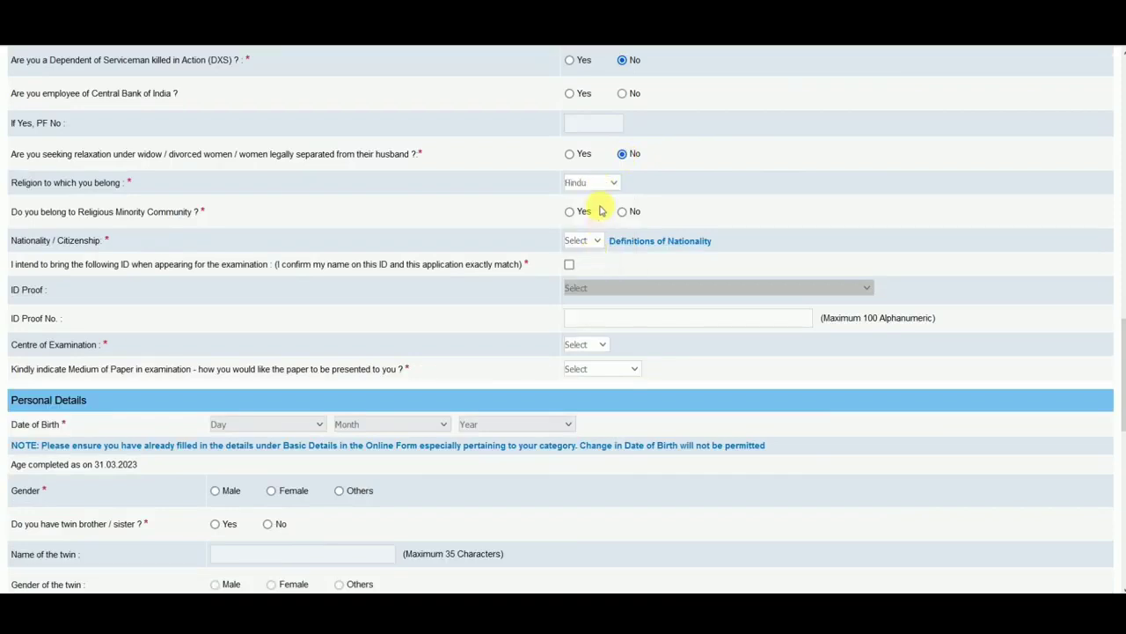
click(622, 212)
click(585, 240)
click(596, 277)
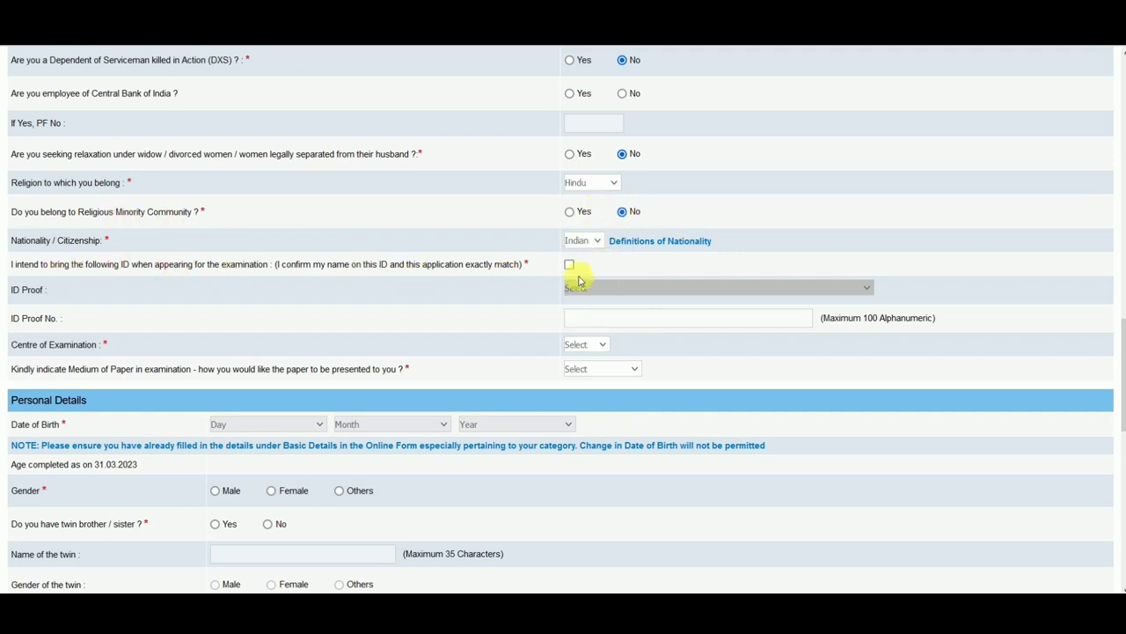
- Confirm bringing ID to the examination, choose Aadhar Card as the ID proof, and enter the ID proof number
click(569, 264)
click(577, 288)
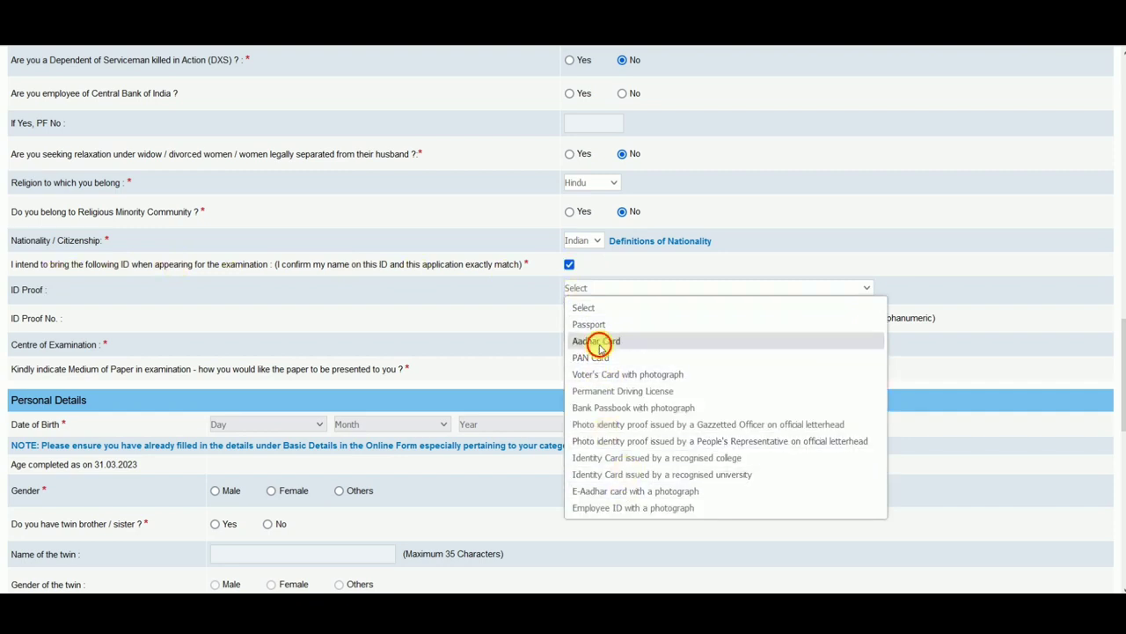
click(596, 342)
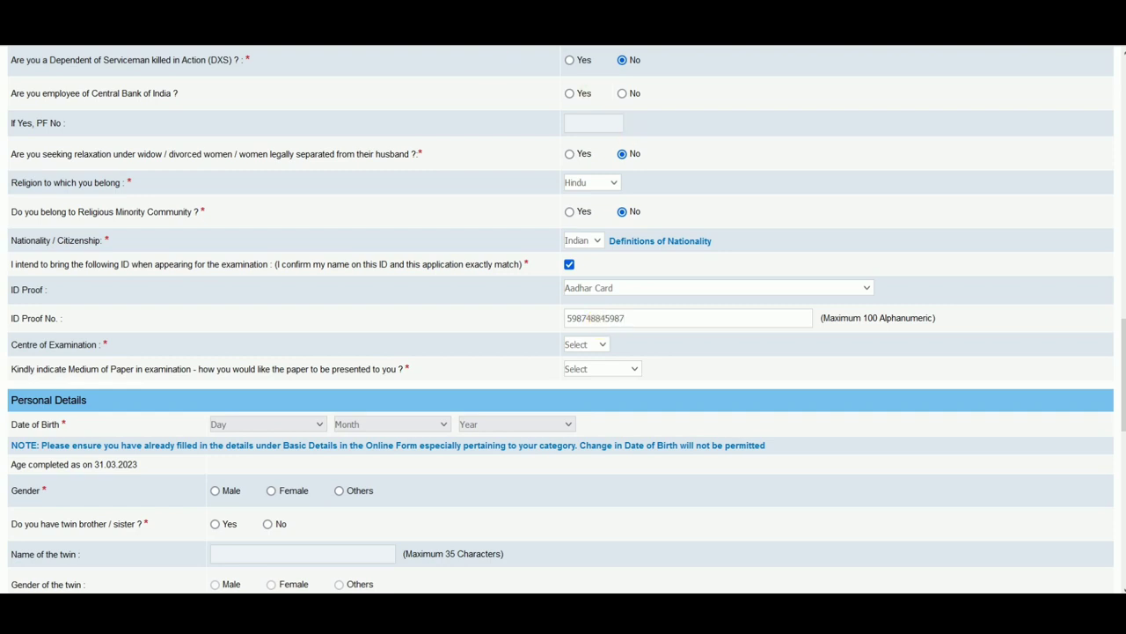
- Choose Bhopal as the centre of examination and English and Hindi as the medium of the paper
scroll(662, 204, down, 3)
click(585, 187)
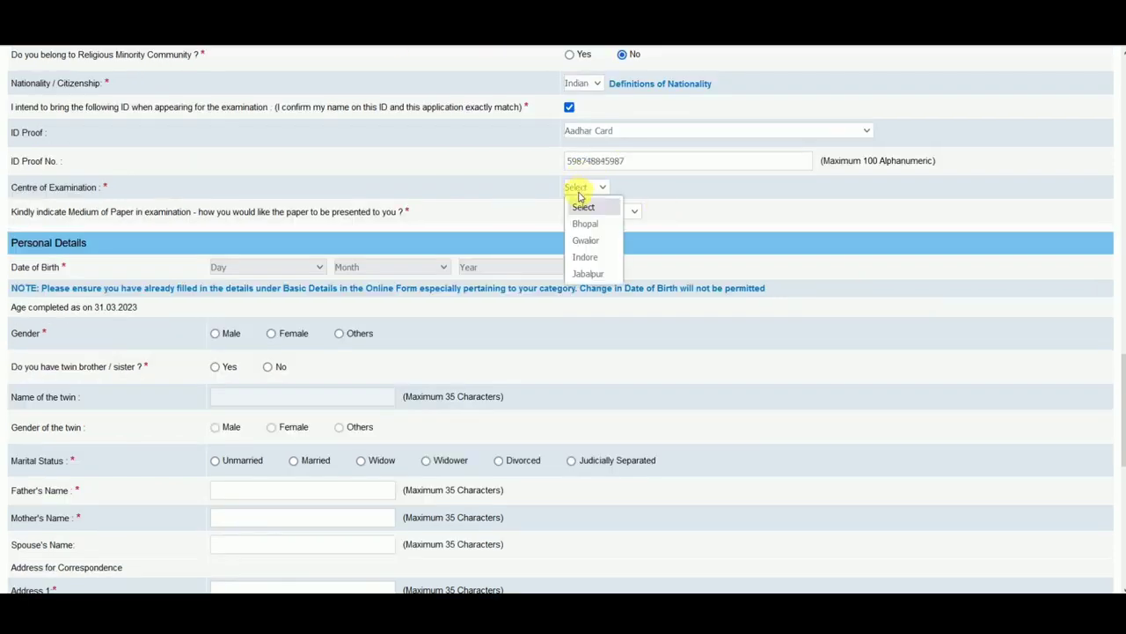
click(585, 227)
click(577, 211)
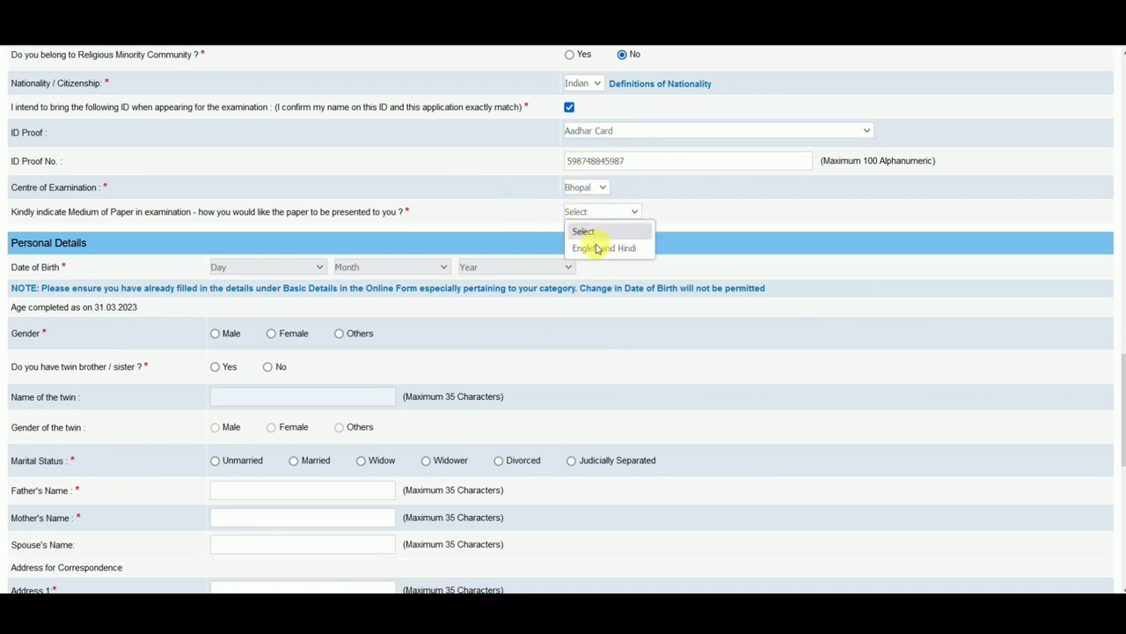
click(595, 246)
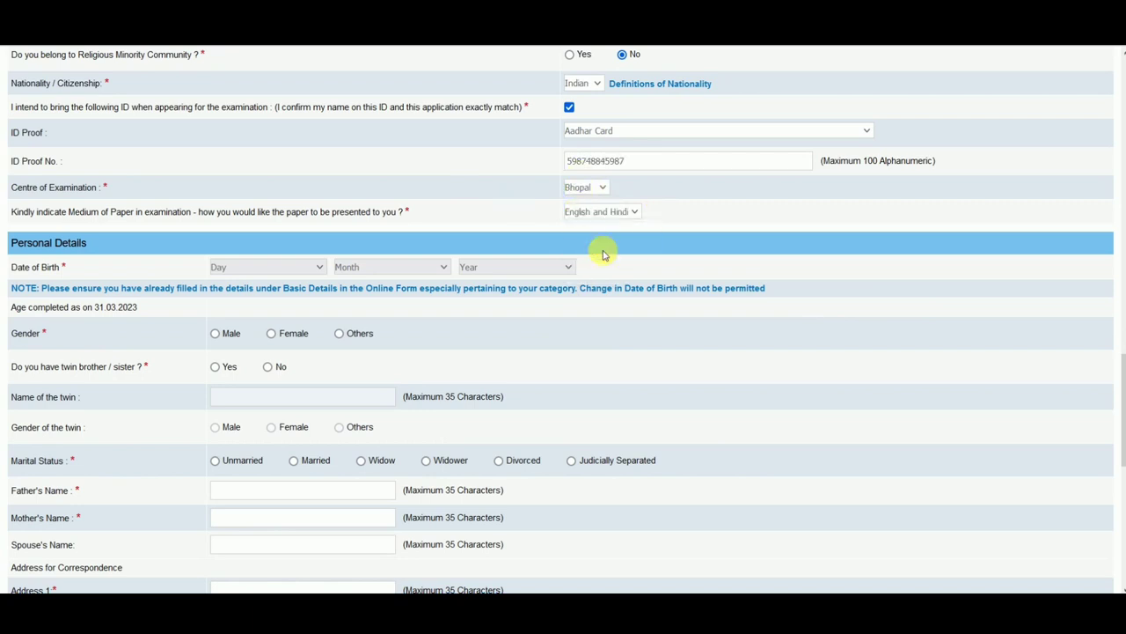
- Fill in the day, month and year of the candidate's date of birth in Personal Details
click(253, 275)
text(27)
key(Return)
click(362, 259)
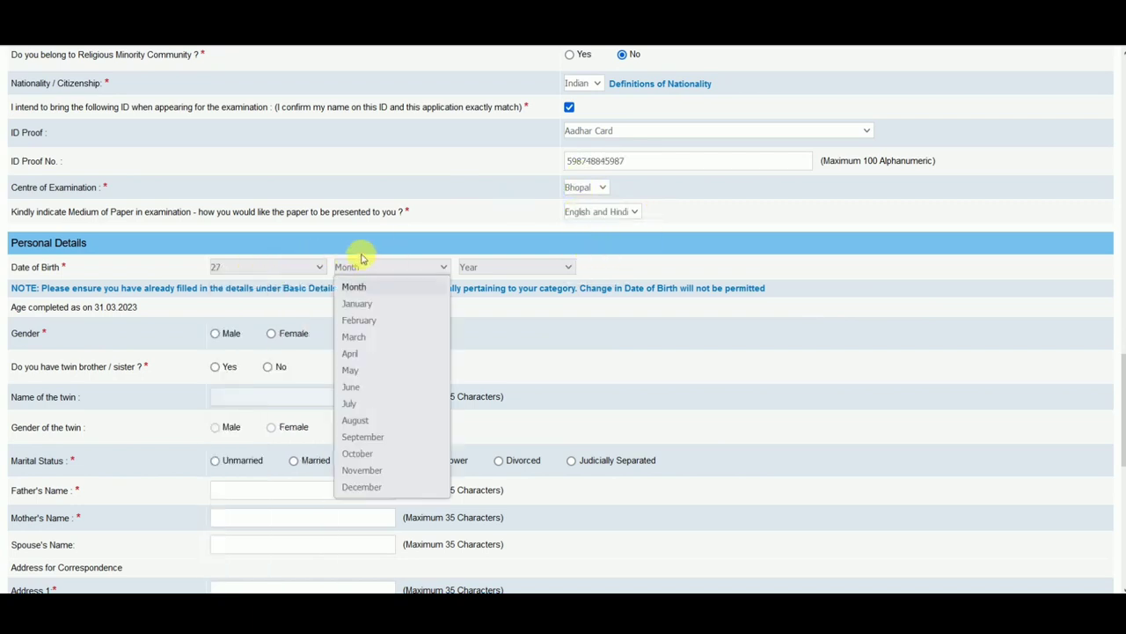
click(361, 453)
click(487, 269)
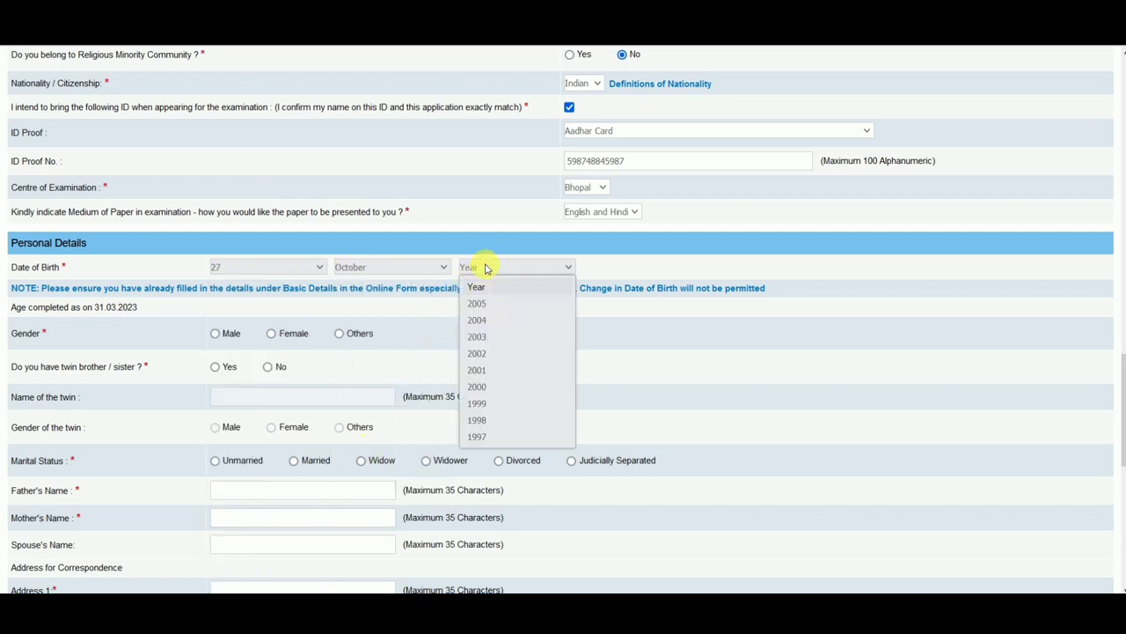
click(500, 422)
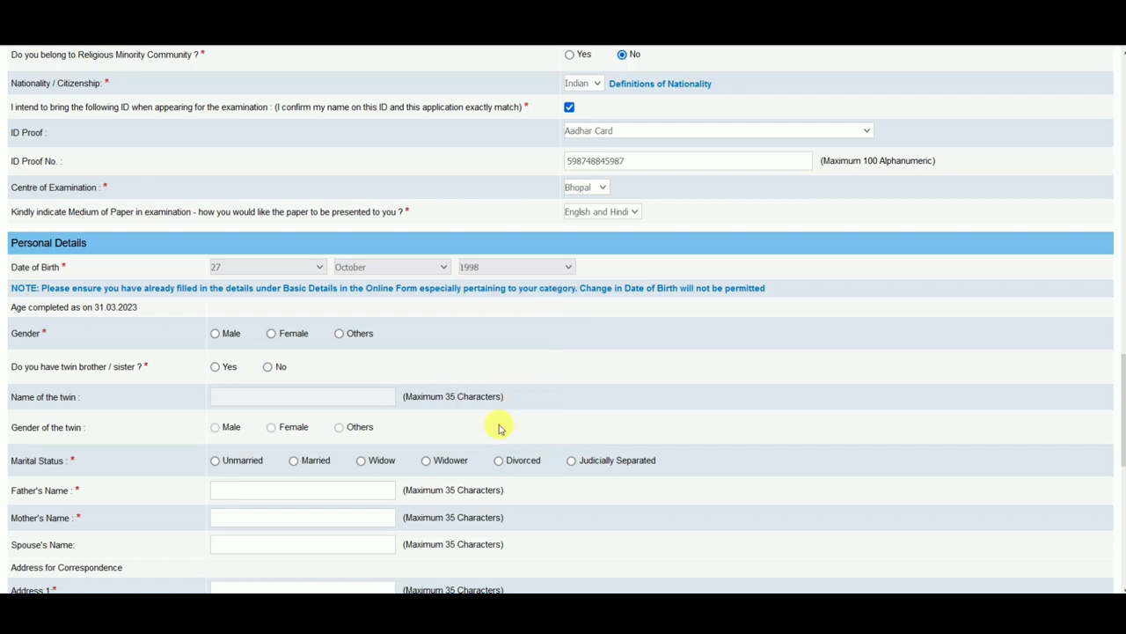
- Set the gender to Male and answer No to having a twin brother or sister
click(216, 334)
scroll(225, 326, down, 1)
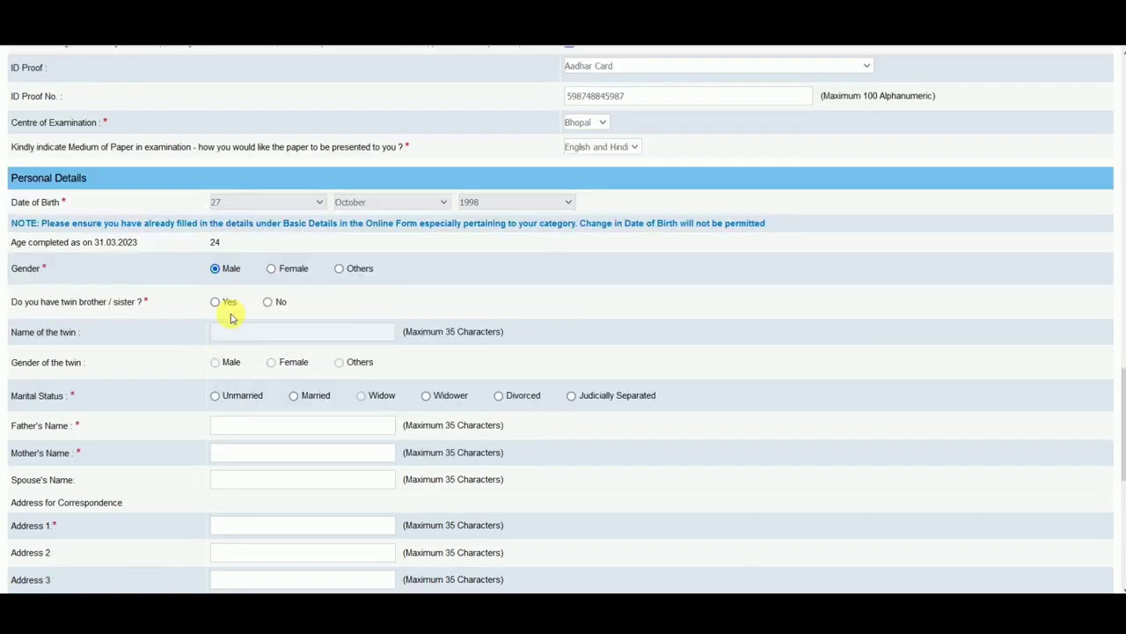
click(269, 290)
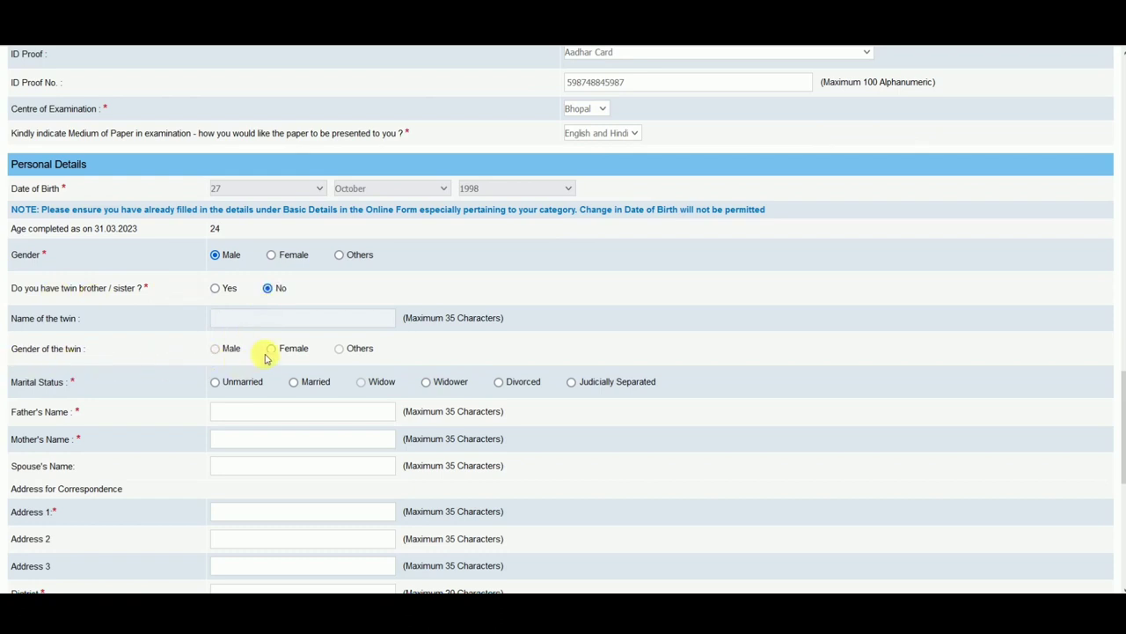
- Set the marital status to Unmarried and enter the father's and mother's names in capital letters
scroll(267, 356, down, 1)
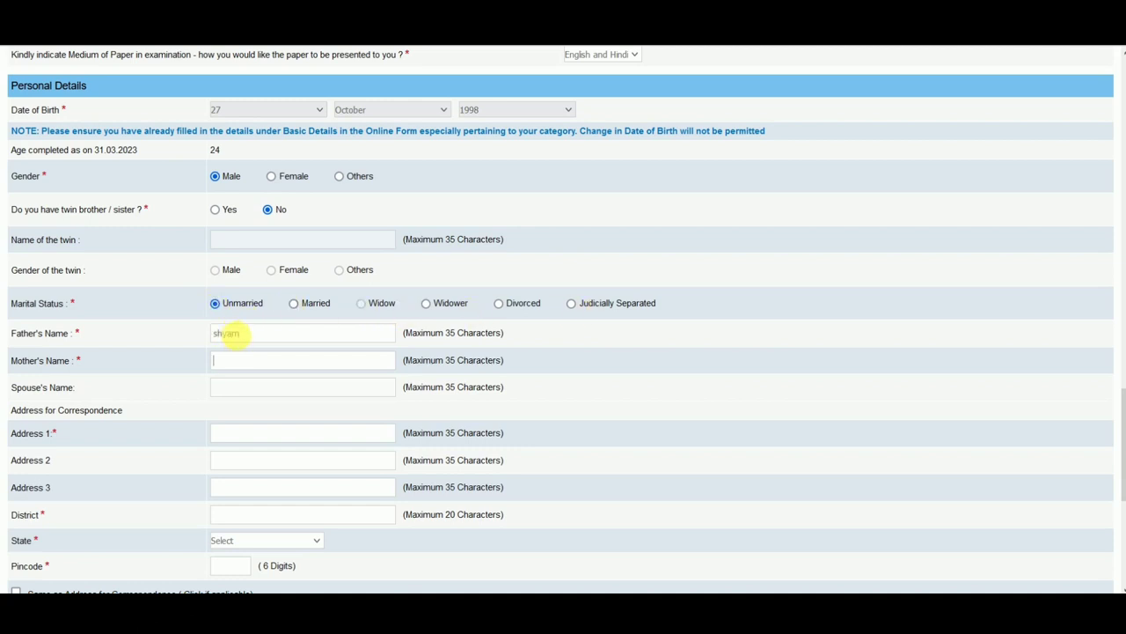
click(243, 364)
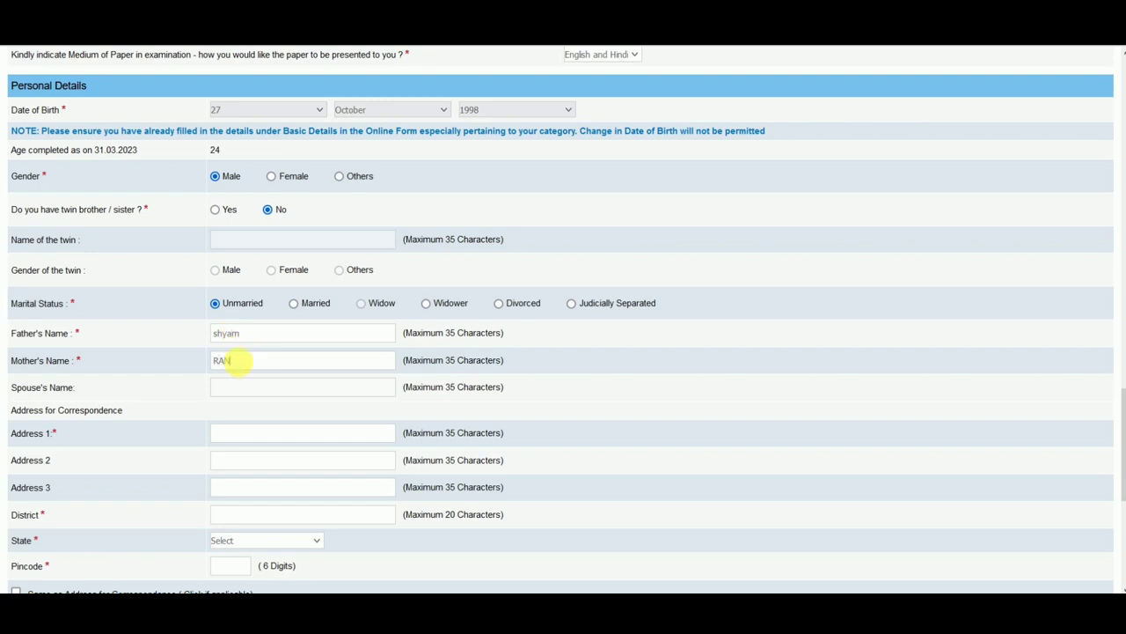
drag(254, 333, 150, 328)
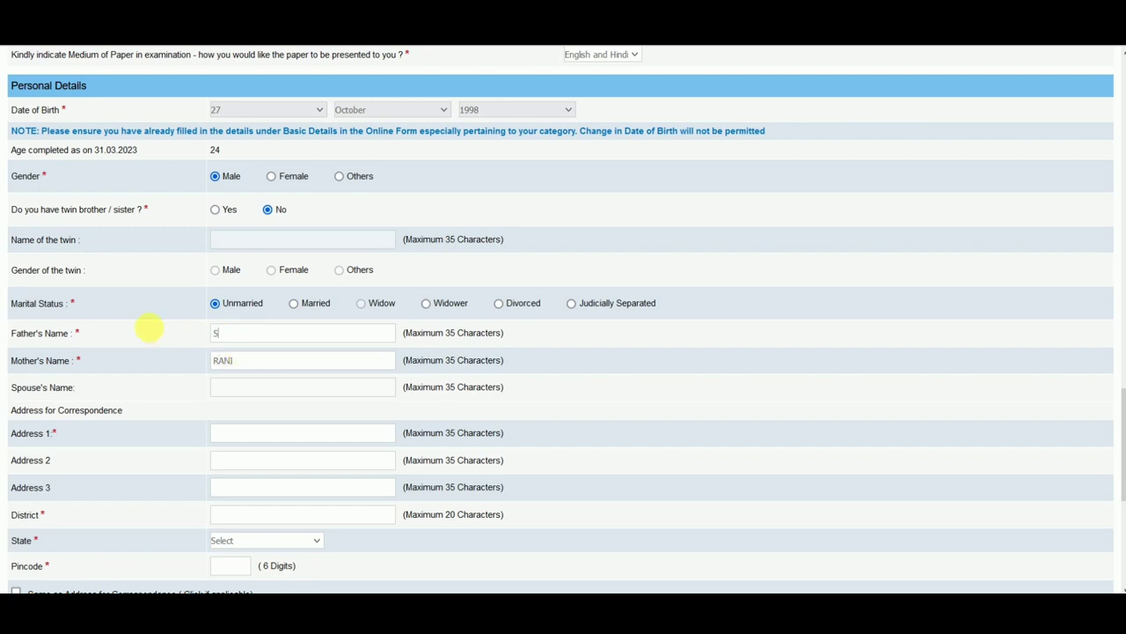
- Fill in the address for correspondence with district, state and pincode, and reuse it as the permanent address
scroll(156, 322, down, 1)
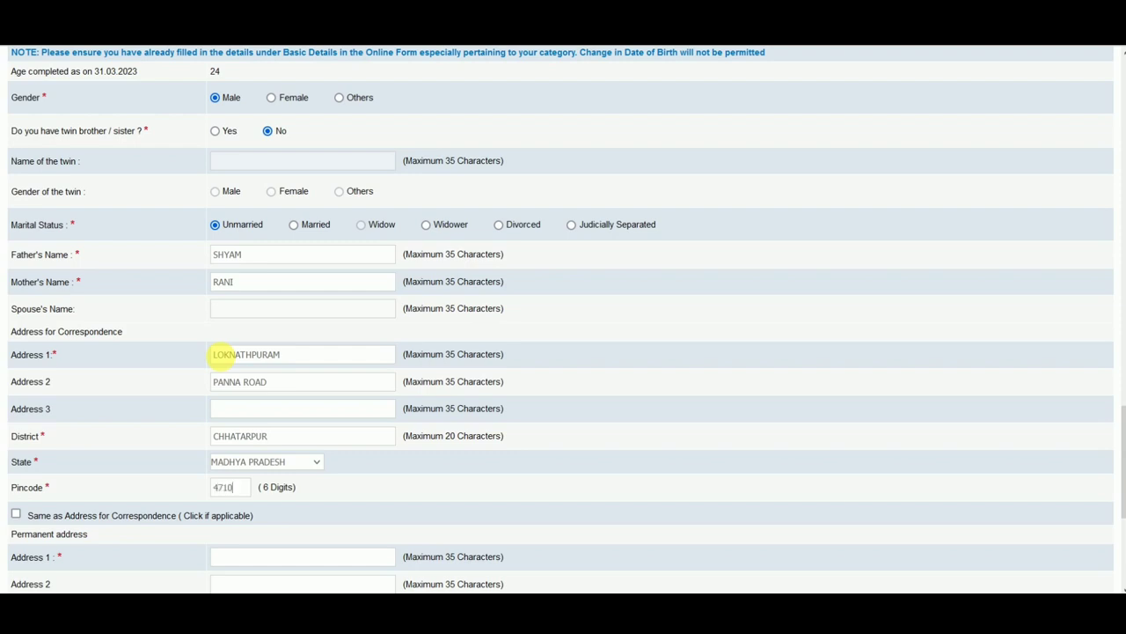
scroll(222, 354, down, 3)
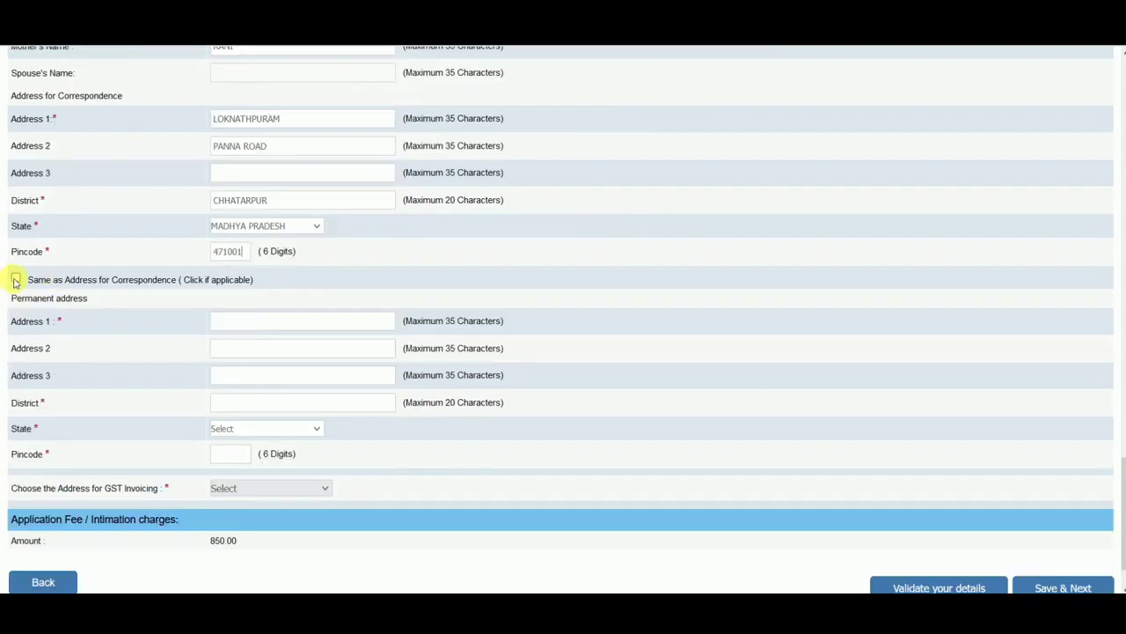
click(16, 278)
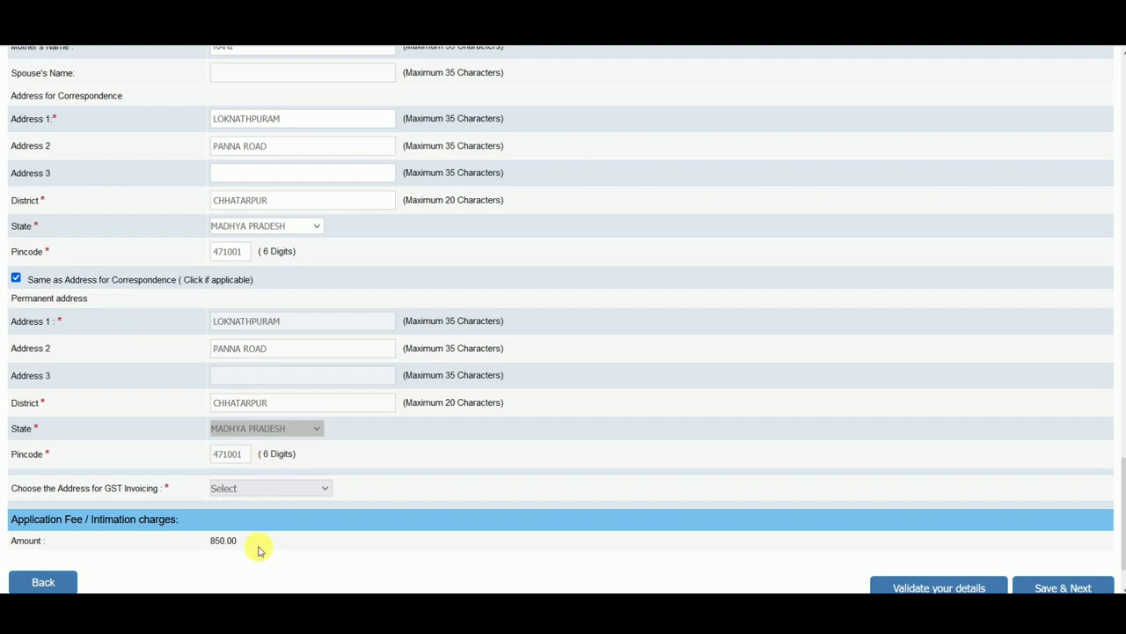
- Choose Correspondence Address for GST invoicing and try to validate the entered details
click(236, 489)
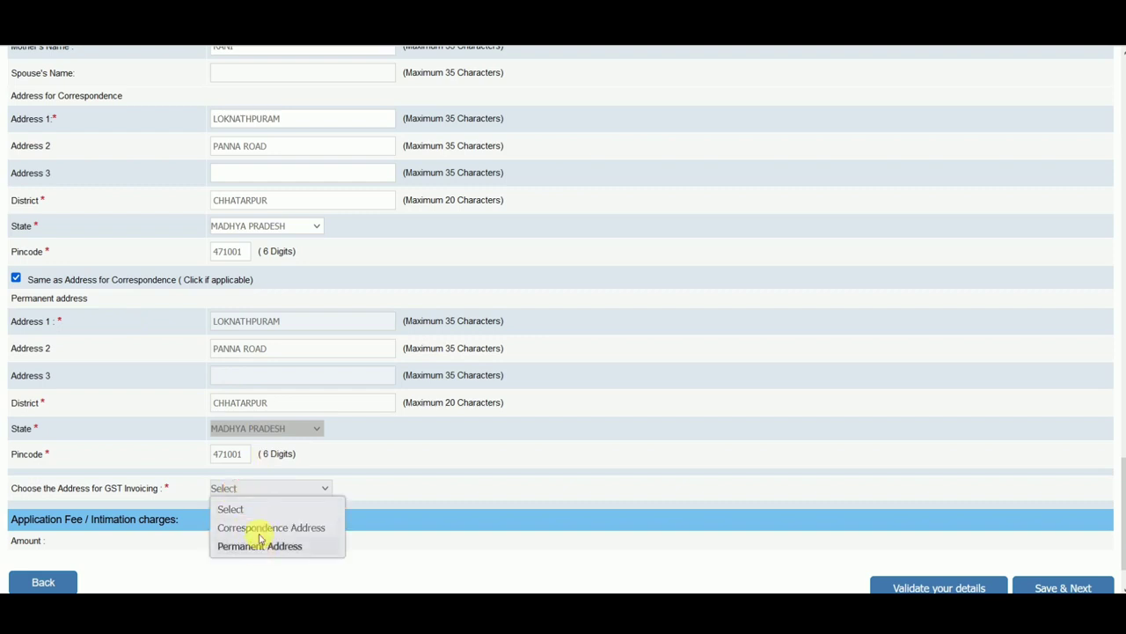
click(254, 524)
scroll(915, 556, down, 2)
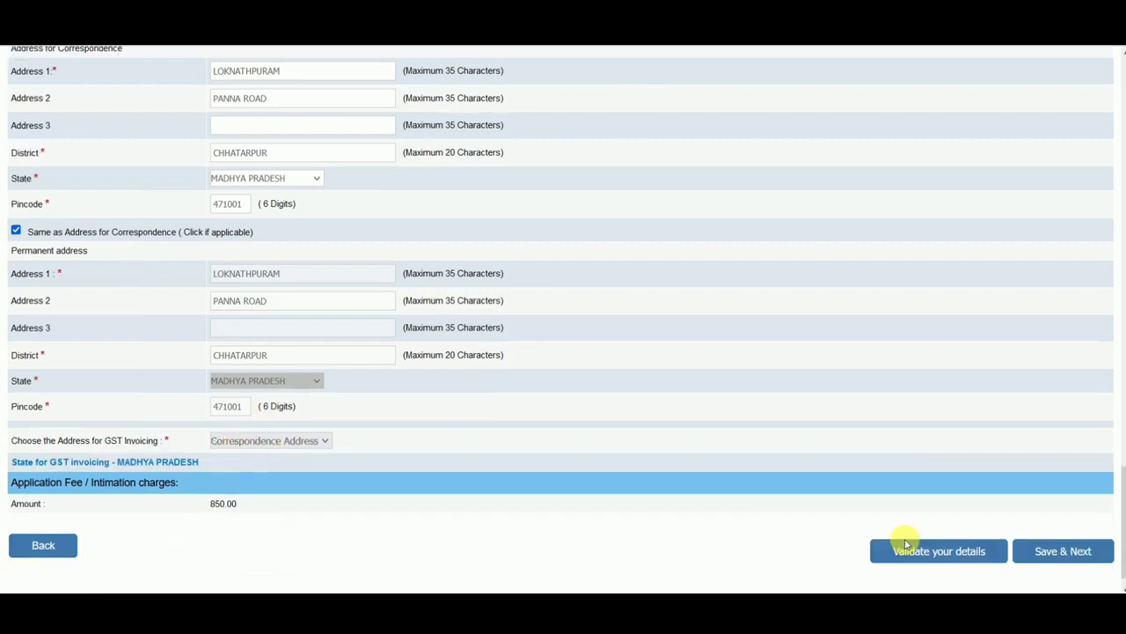
click(934, 525)
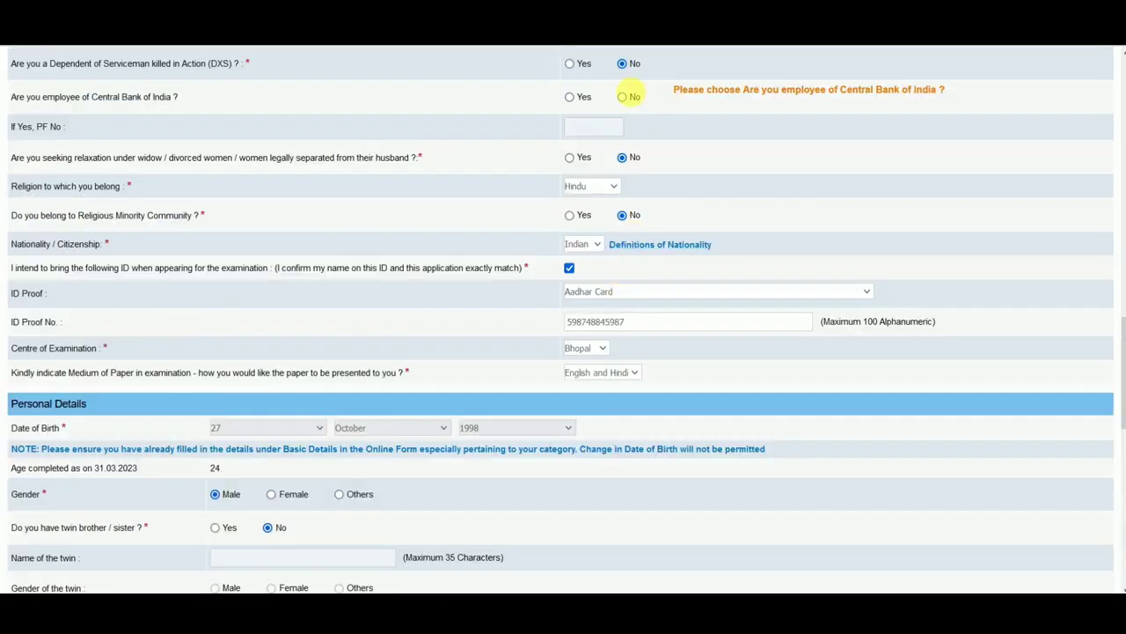
- Answer No to being an employee of Central Bank of India, validate the details again, and save them to continue
click(624, 97)
scroll(674, 141, down, 10)
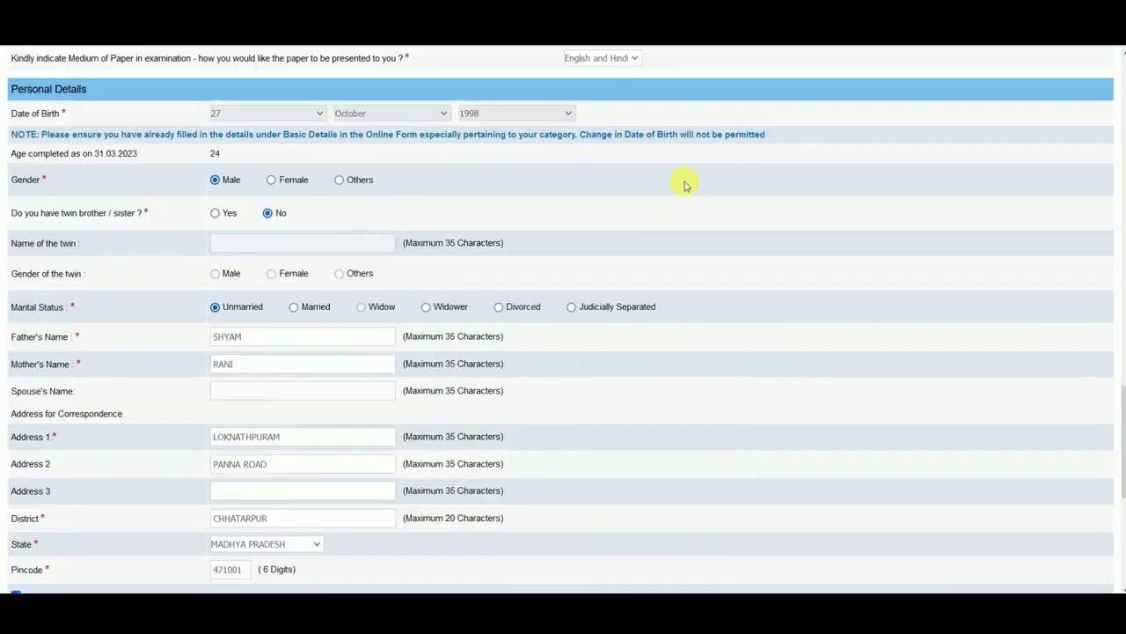
scroll(792, 344, down, 5)
click(910, 521)
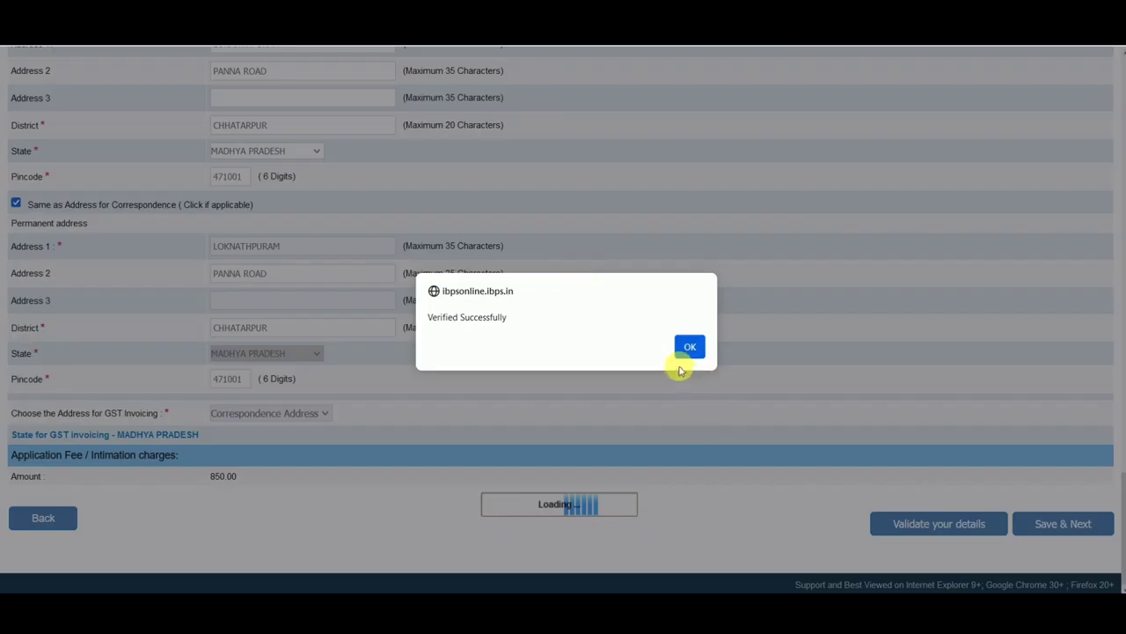
click(686, 350)
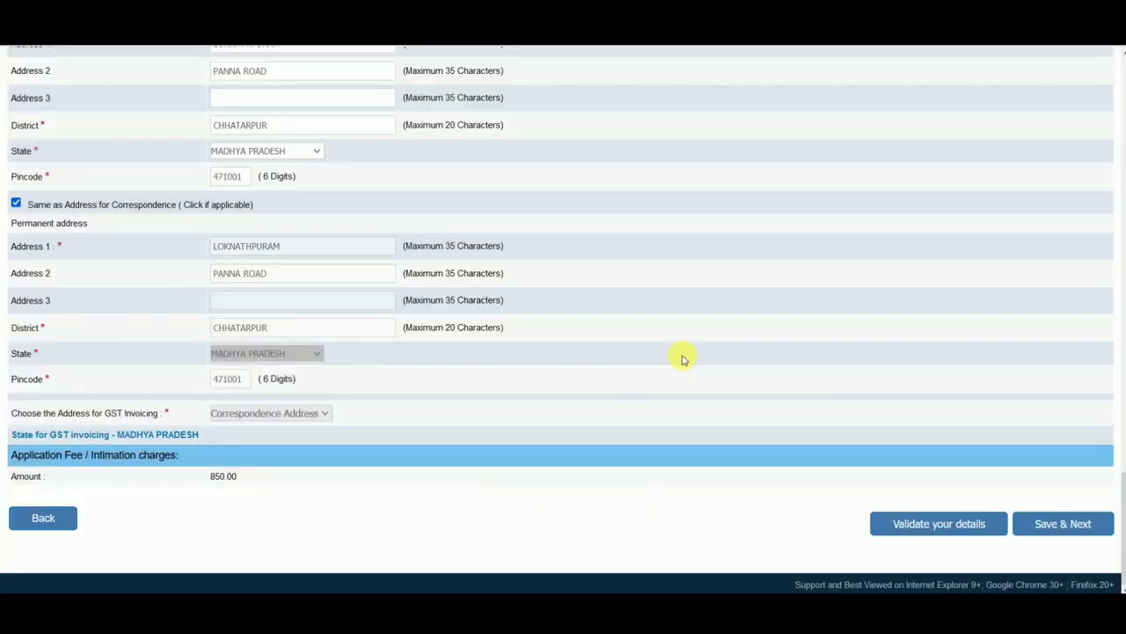
click(1052, 523)
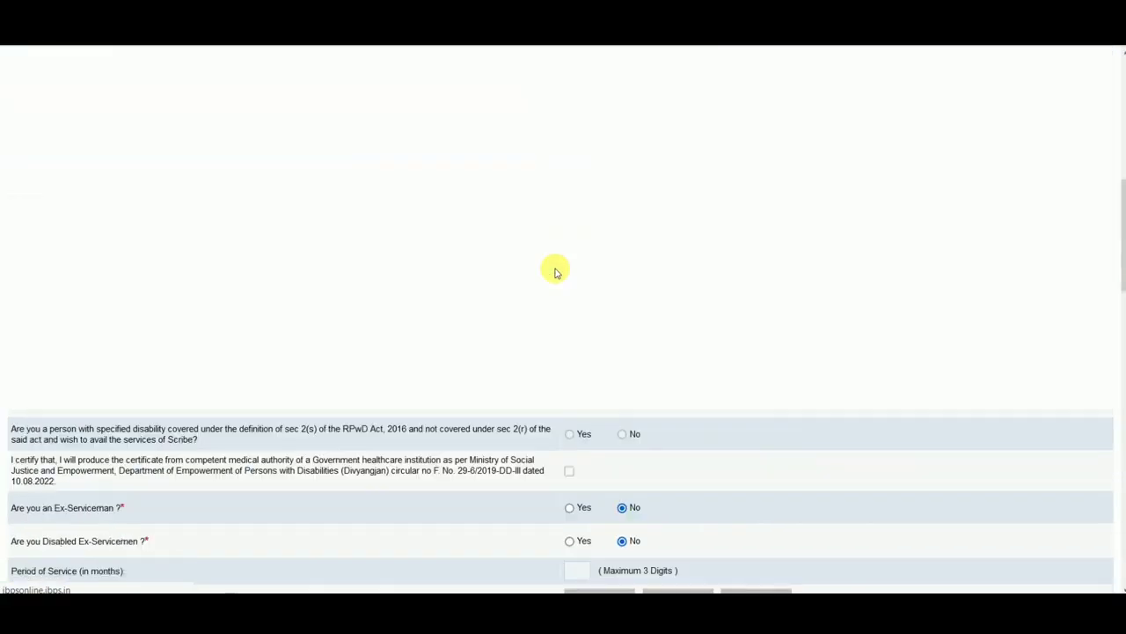
- Set the date of passing for the SSC / Equivalent qualification to 14 August 2012
scroll(287, 231, down, 1)
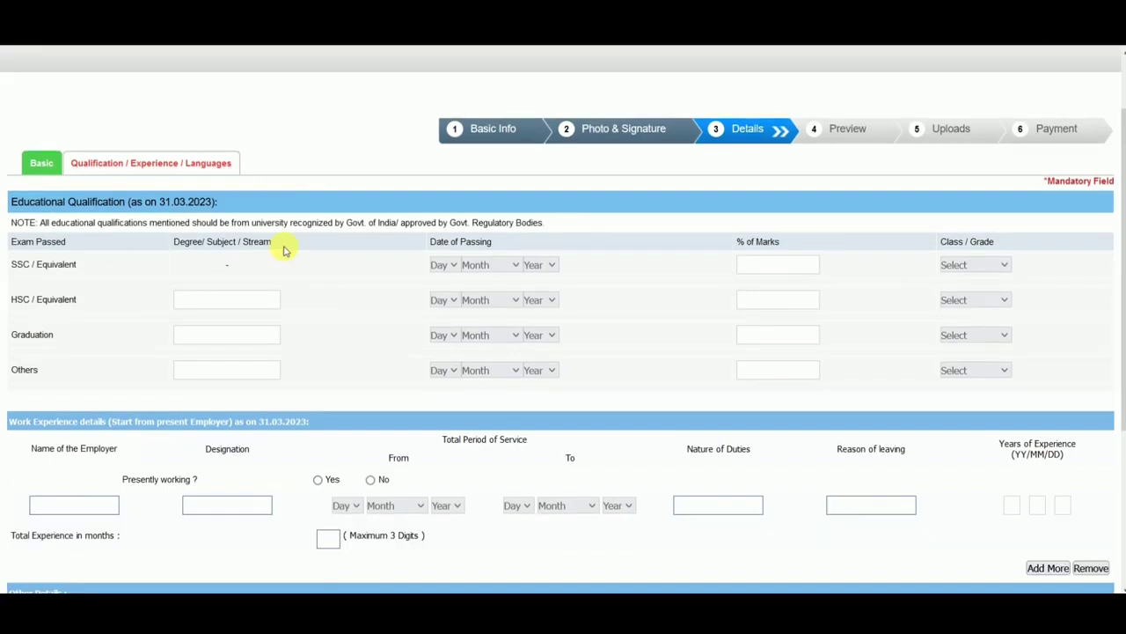
click(442, 265)
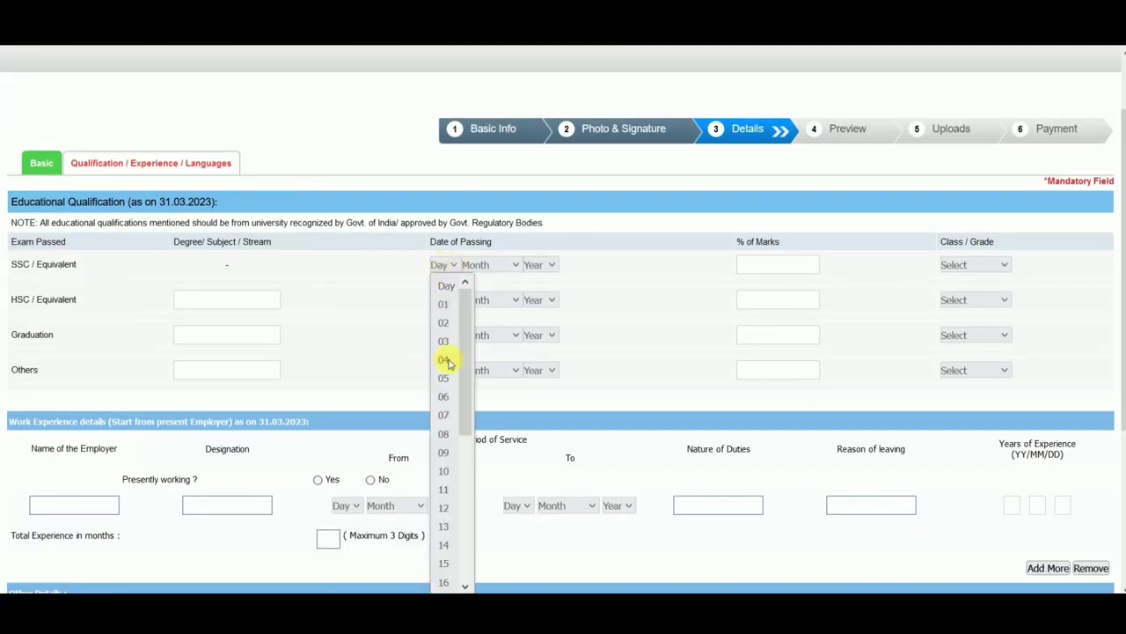
click(419, 332)
click(488, 265)
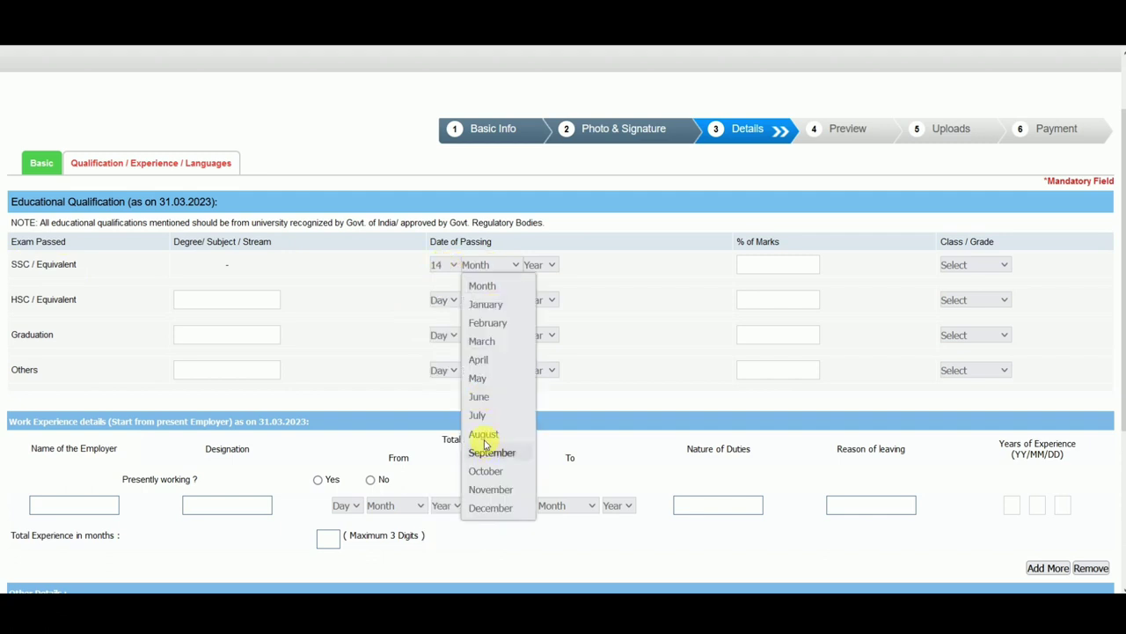
click(483, 434)
click(540, 265)
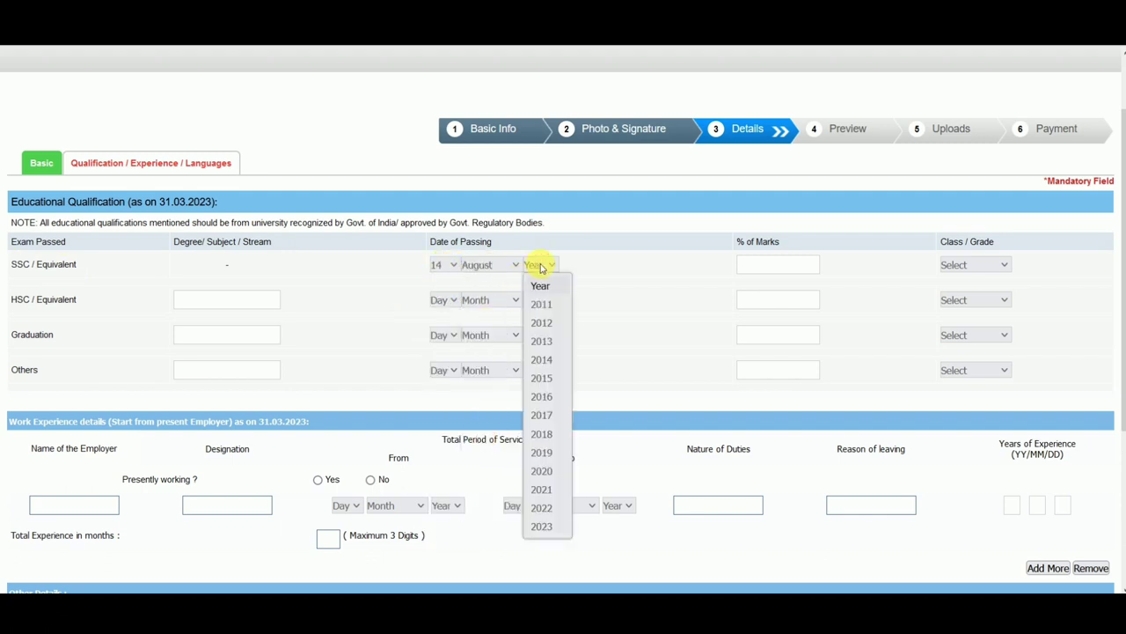
click(542, 327)
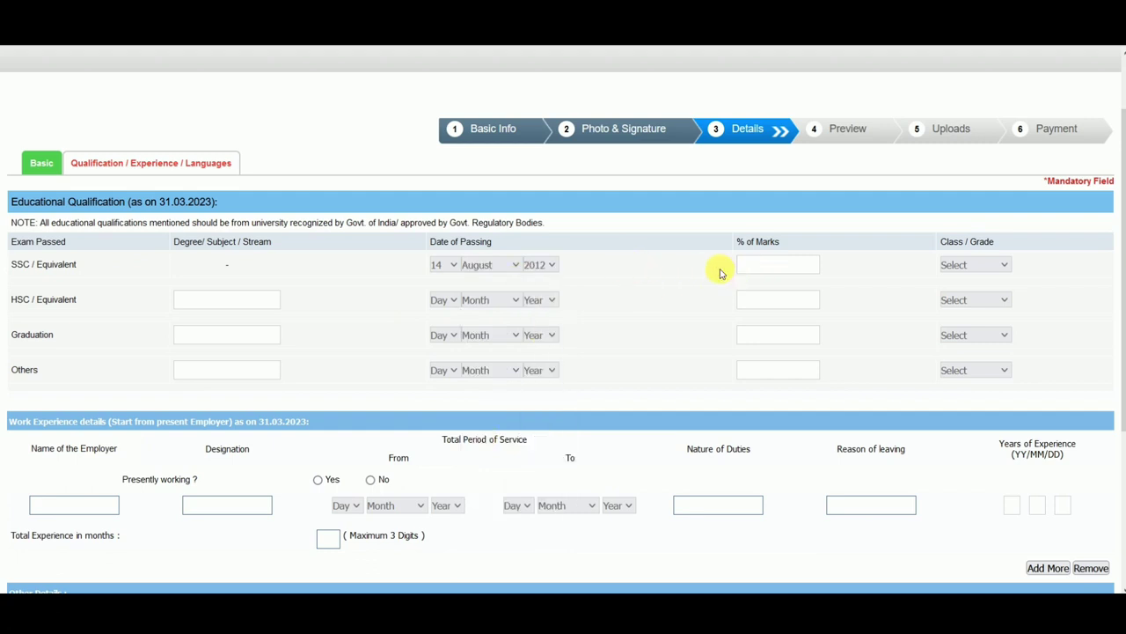
- Enter 87 as the SSC / Equivalent percentage of marks and set its class to First Class
click(760, 269)
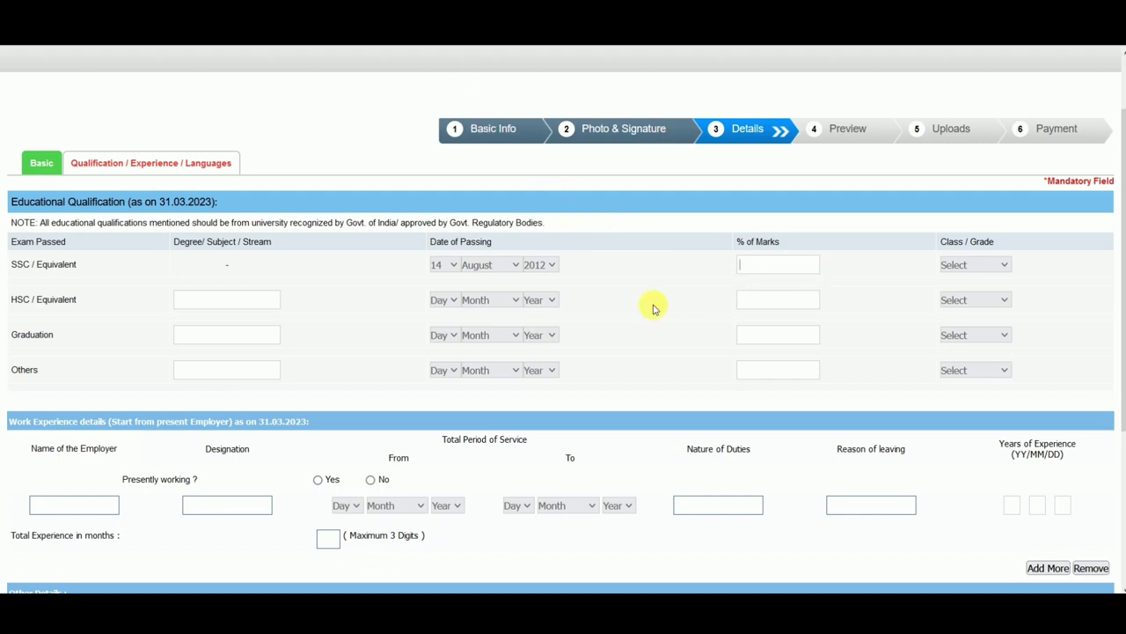
click(781, 275)
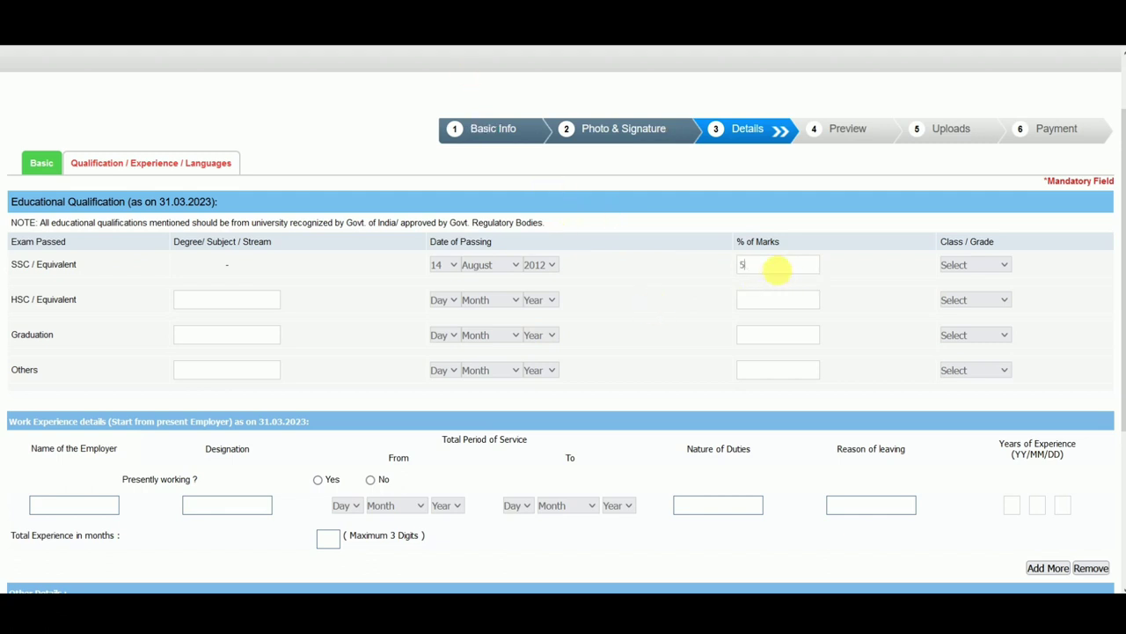
text(87)
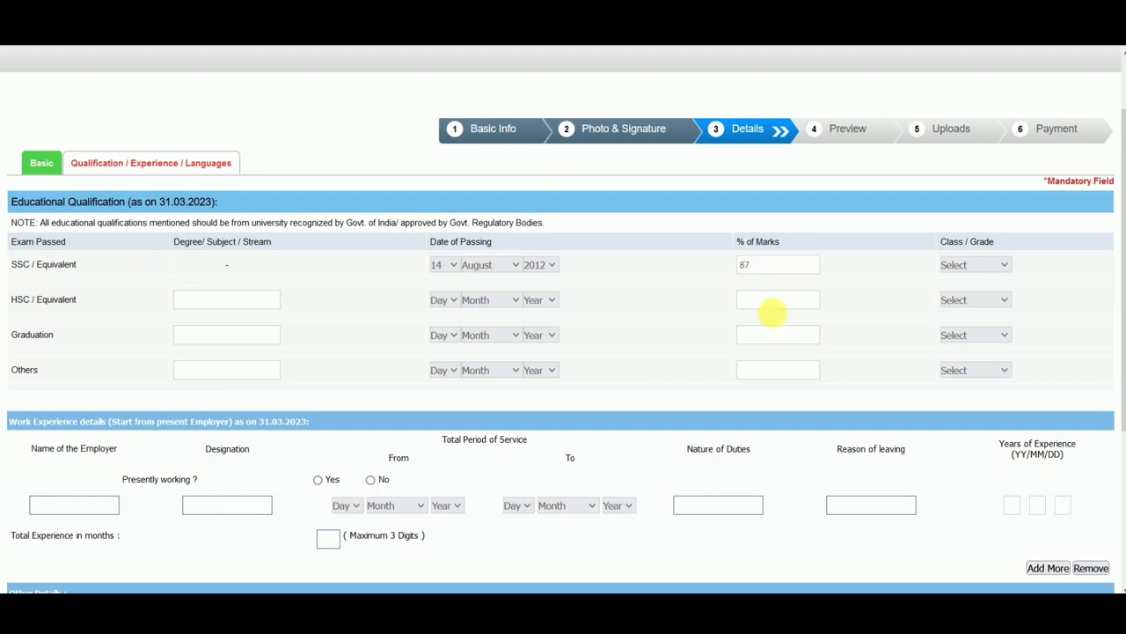
click(943, 264)
click(961, 305)
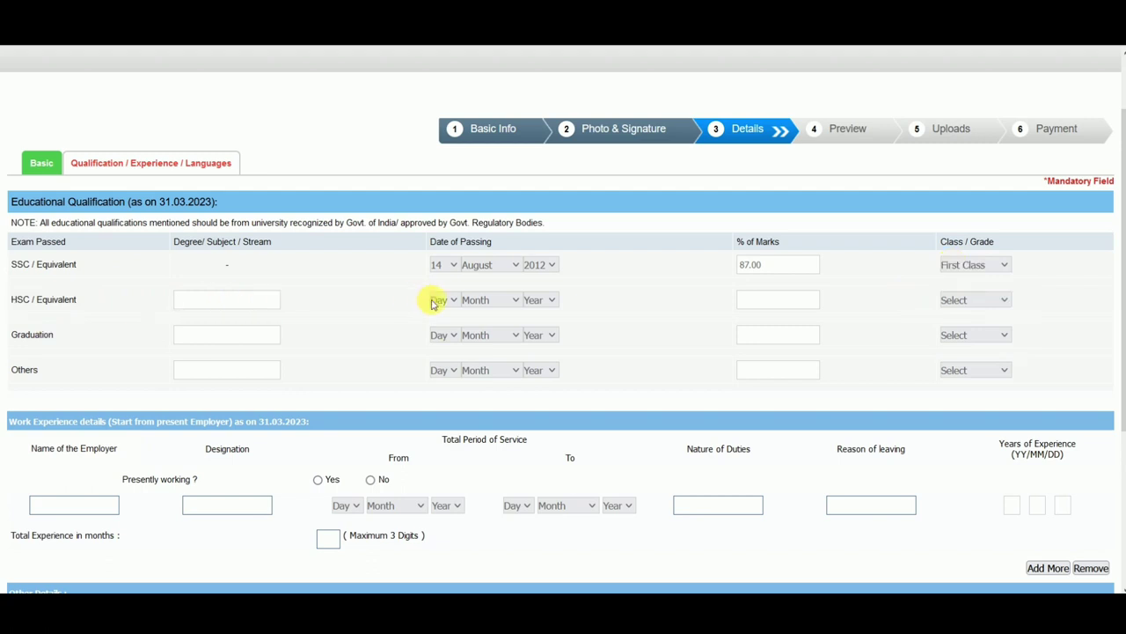
- Answer No to presently working and enter HINDI and ENGLISH as the first two languages known
scroll(426, 292, down, 2)
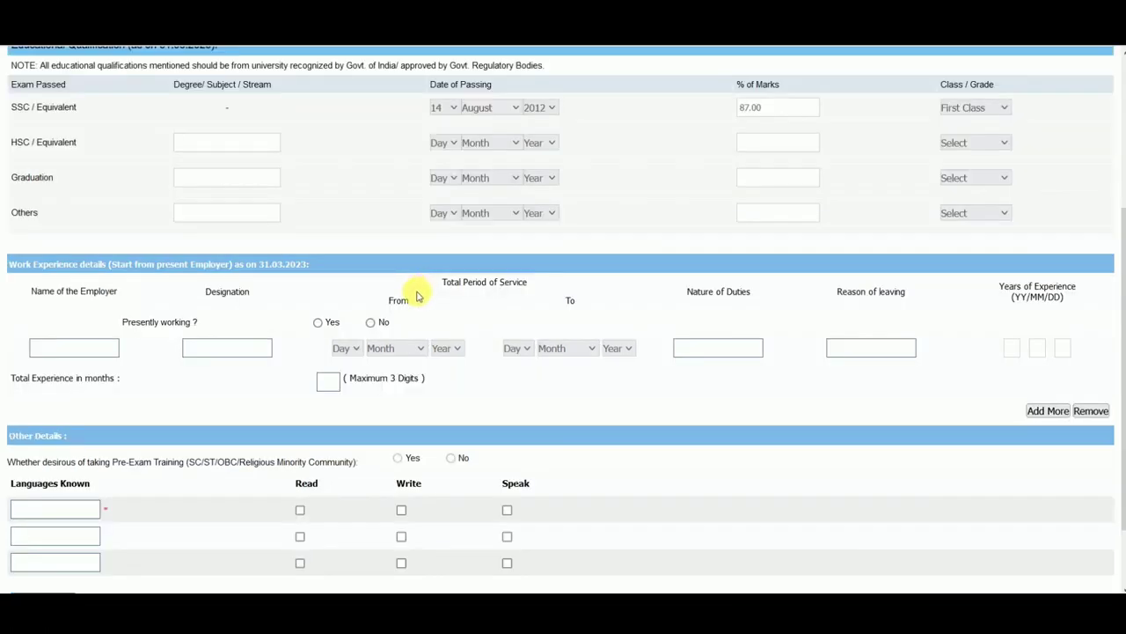
click(370, 324)
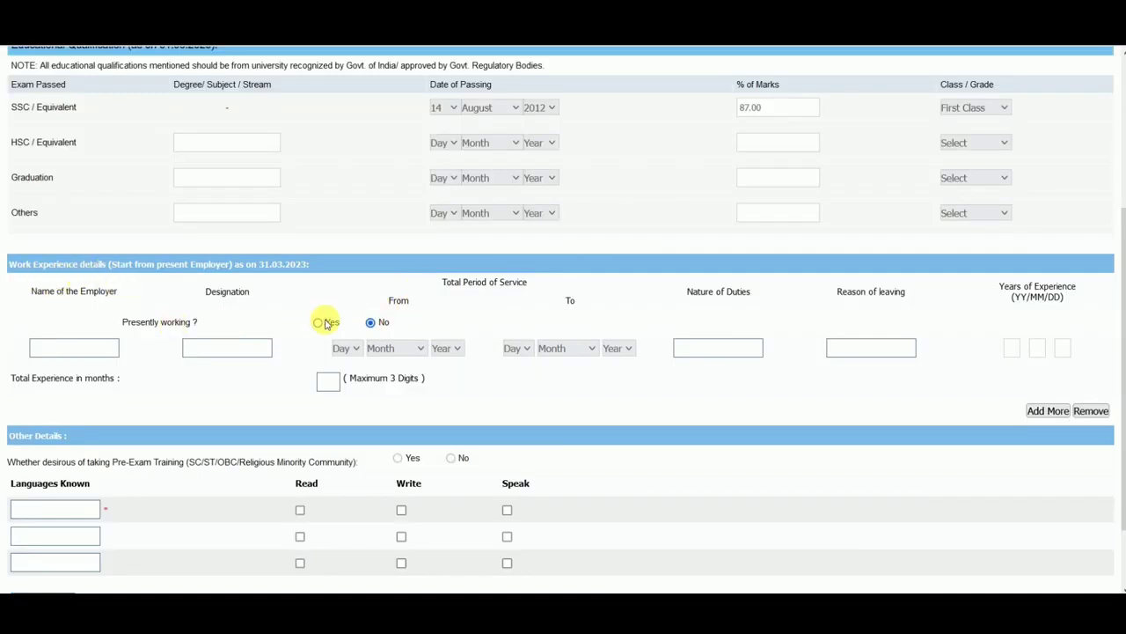
scroll(357, 325, down, 1)
click(50, 425)
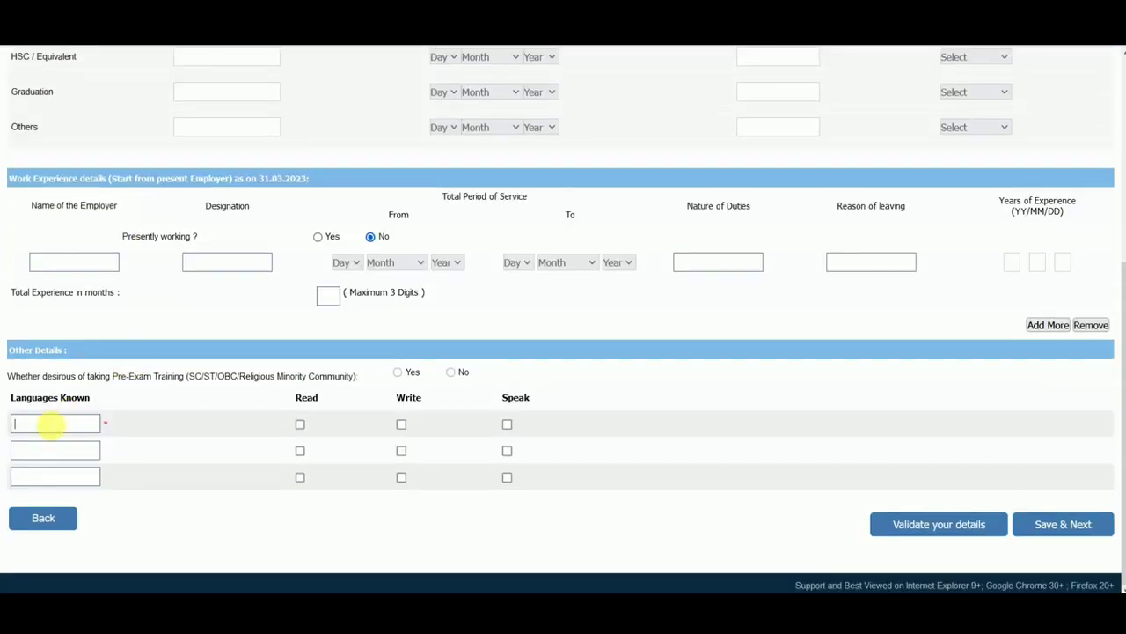
click(44, 451)
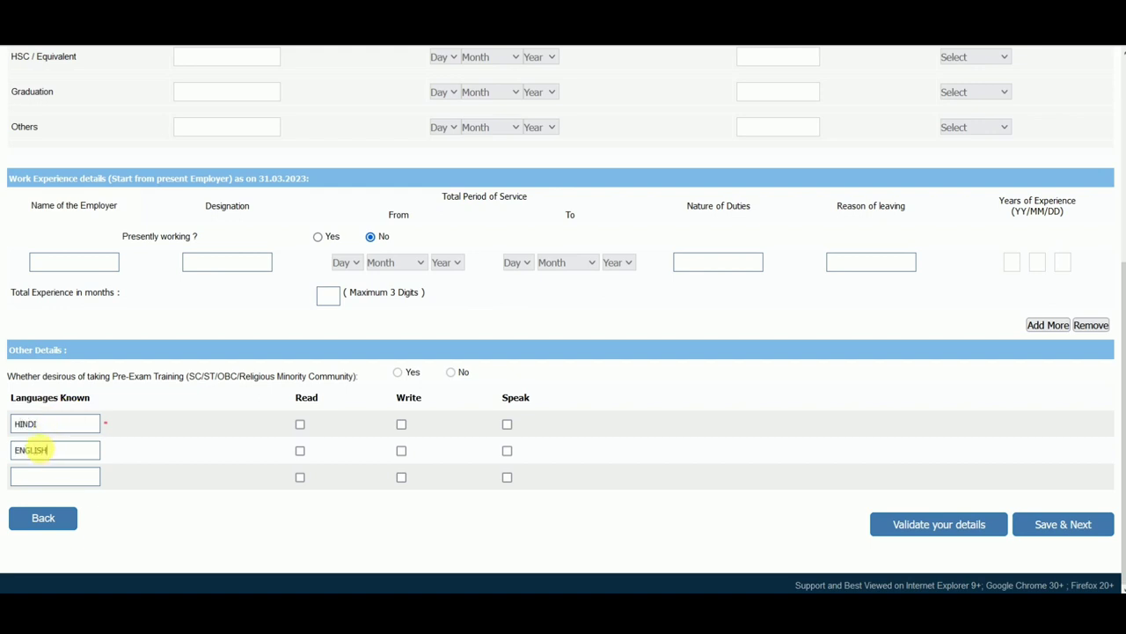
- Mark both Hindi and English as languages the applicant can read, write and speak
click(300, 424)
click(300, 450)
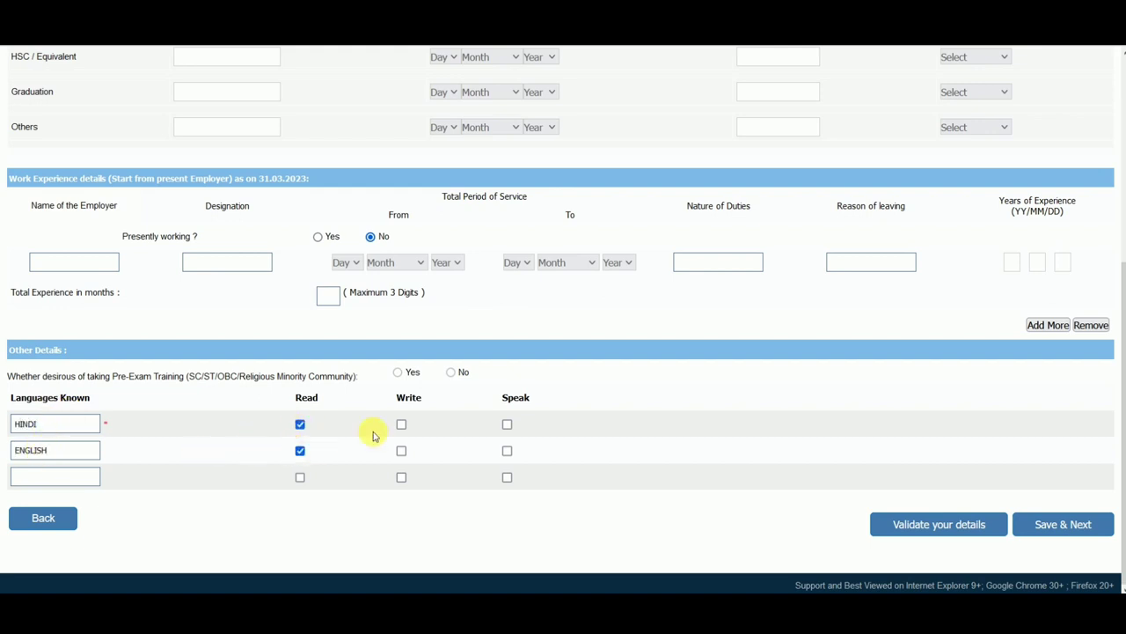
click(401, 425)
click(401, 451)
click(507, 425)
click(507, 451)
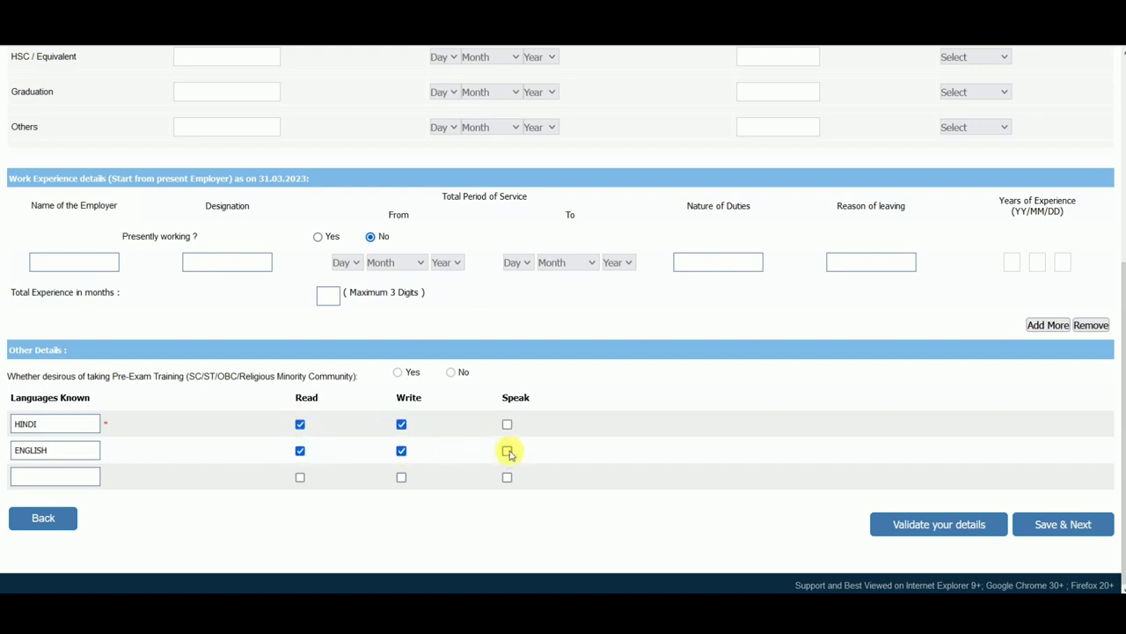
- Validate the qualification, experience and language details, and save them to continue to the preview
click(966, 524)
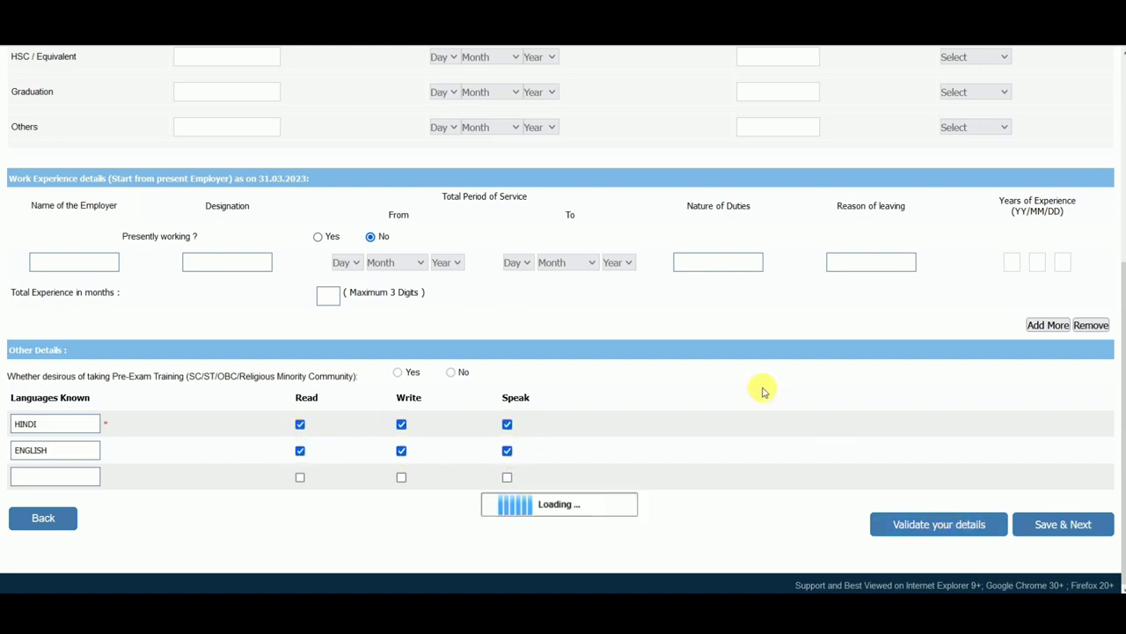
click(687, 345)
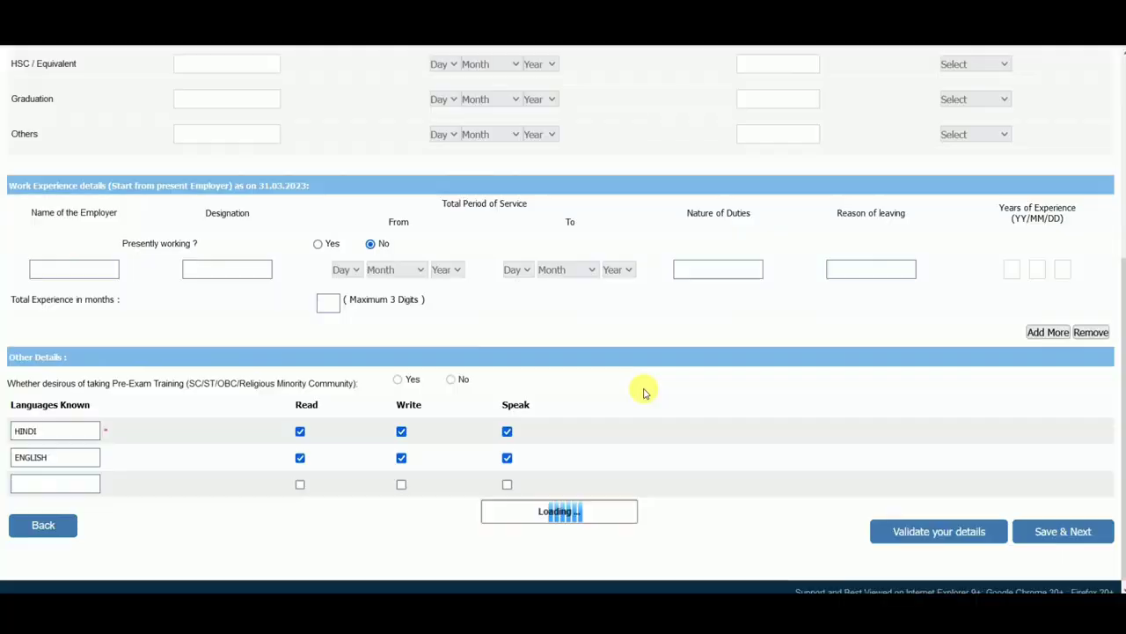
click(1063, 524)
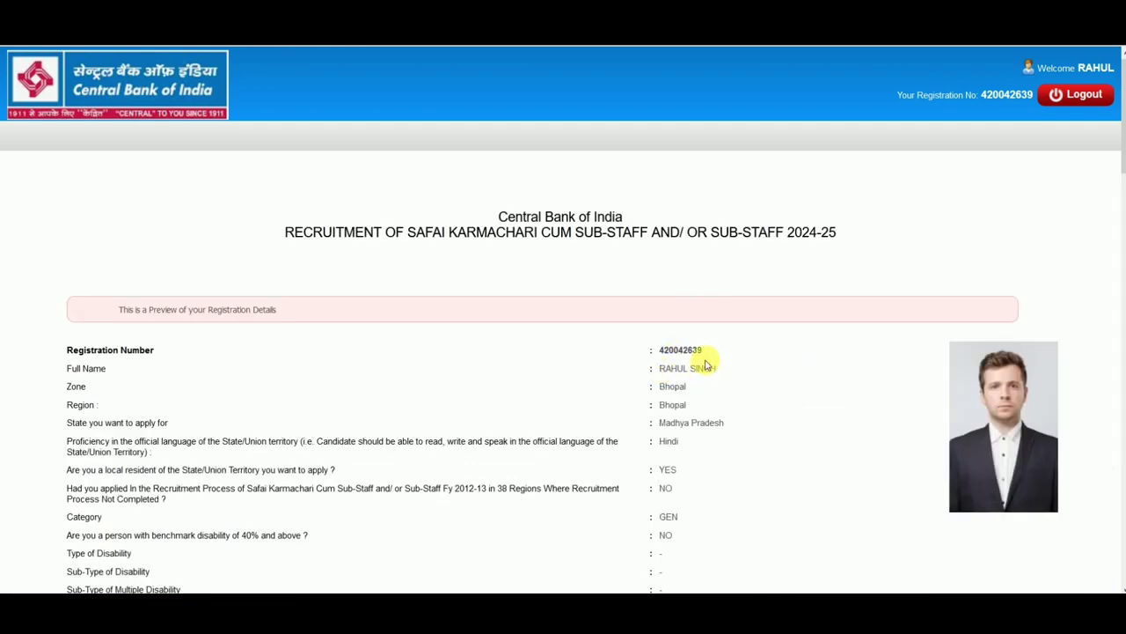
- Agree to the declaration, confirming that the name matches the ID proof, and complete the registration
scroll(742, 413, down, 3)
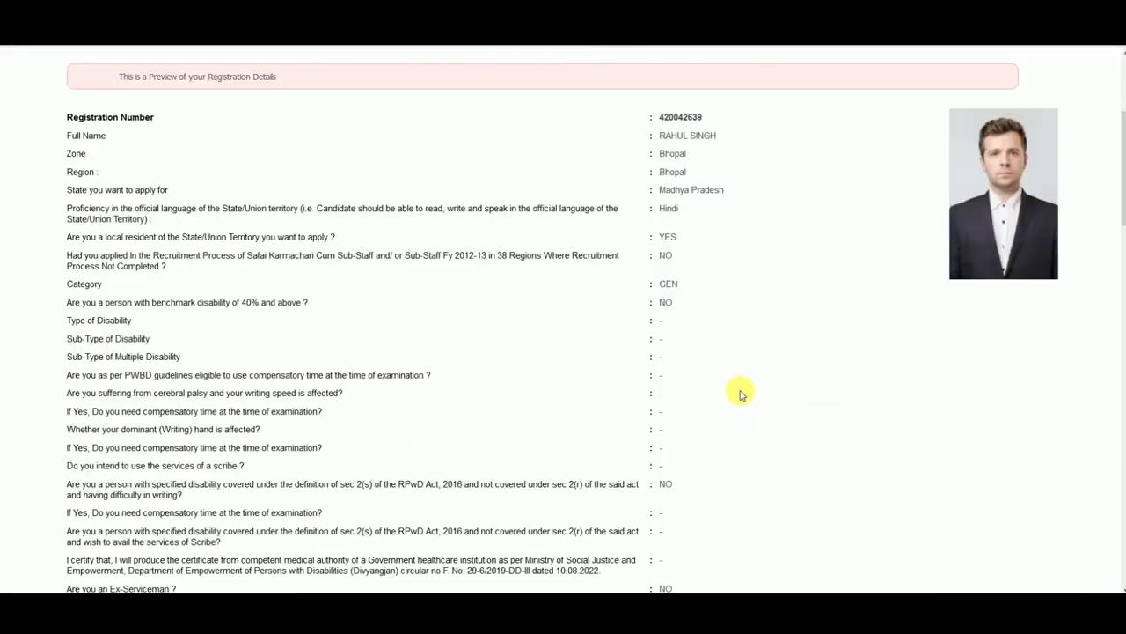
scroll(664, 329, down, 3)
scroll(690, 337, down, 7)
scroll(697, 340, down, 1)
scroll(700, 341, down, 1)
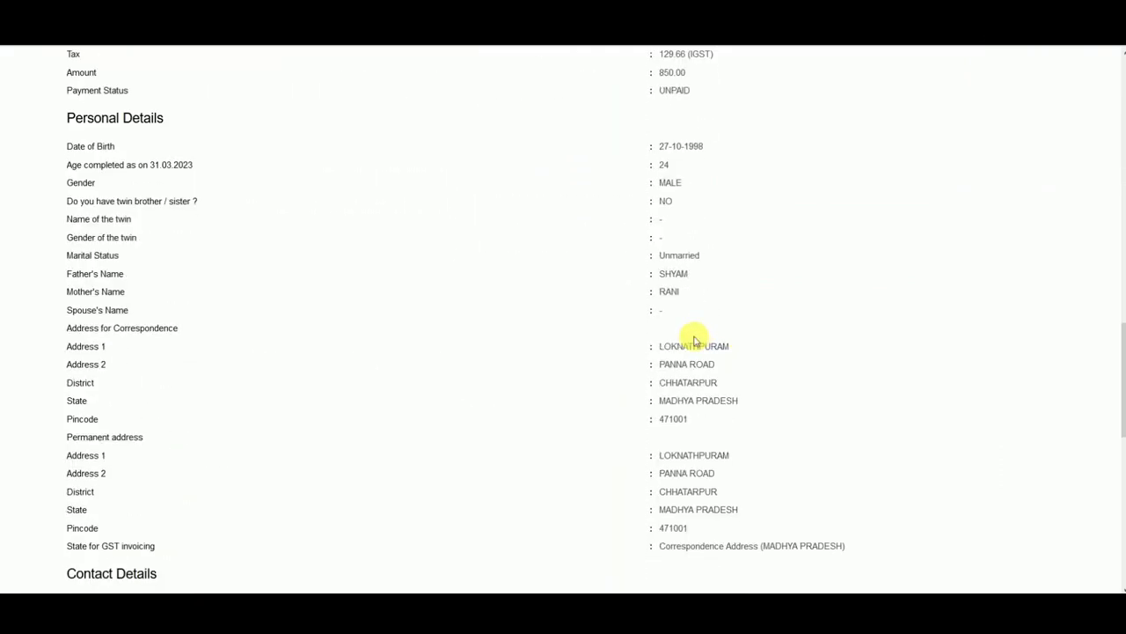
scroll(387, 53, down, 10)
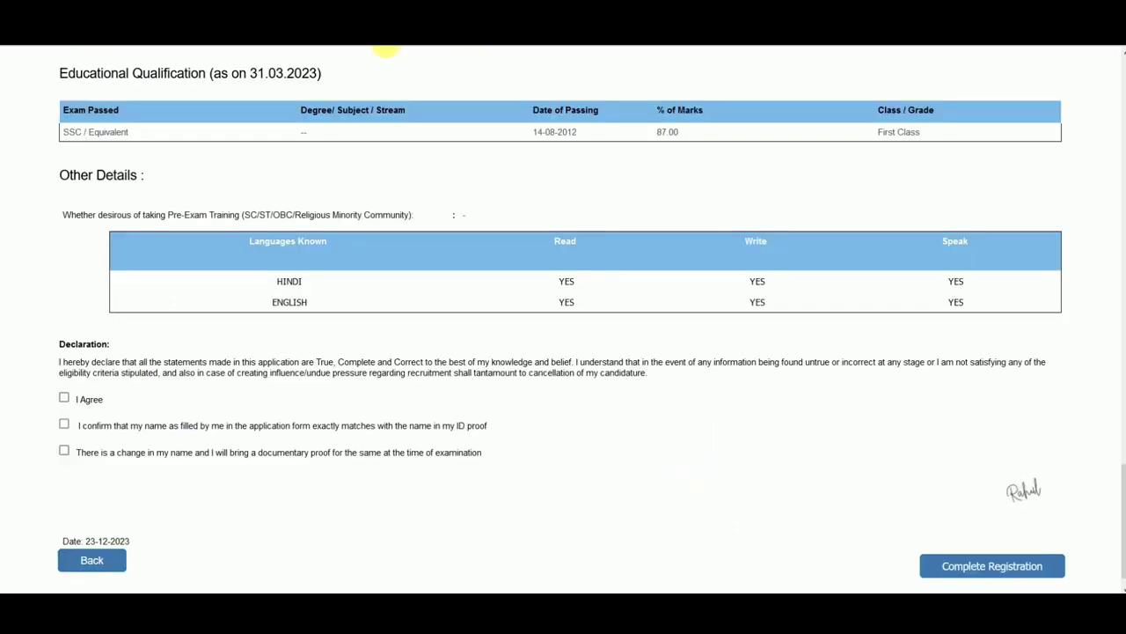
click(64, 397)
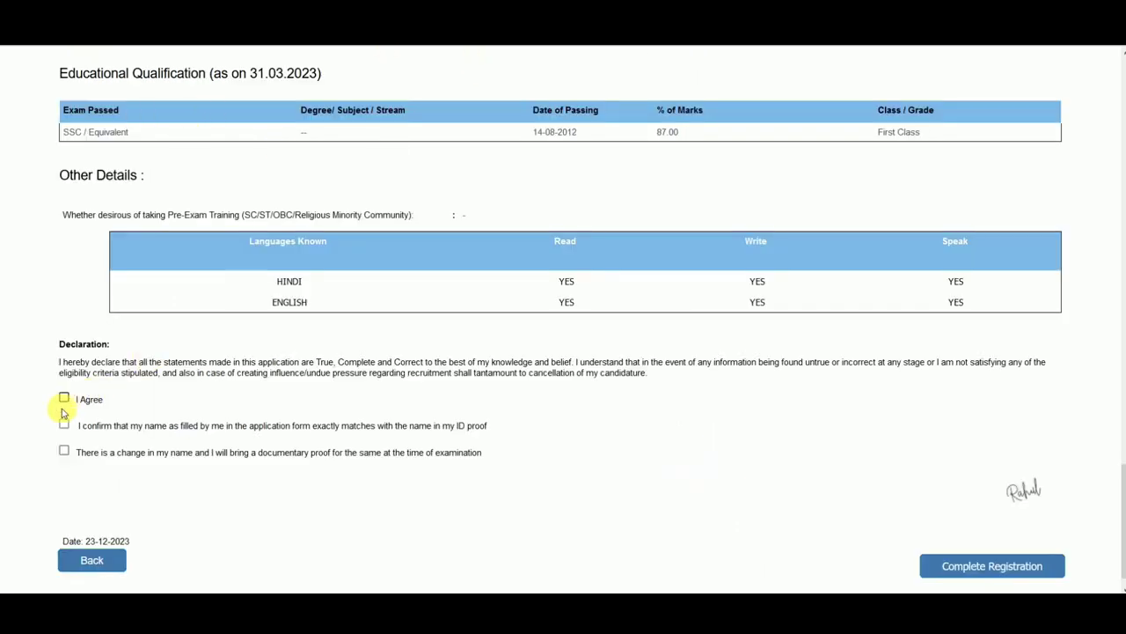
click(64, 425)
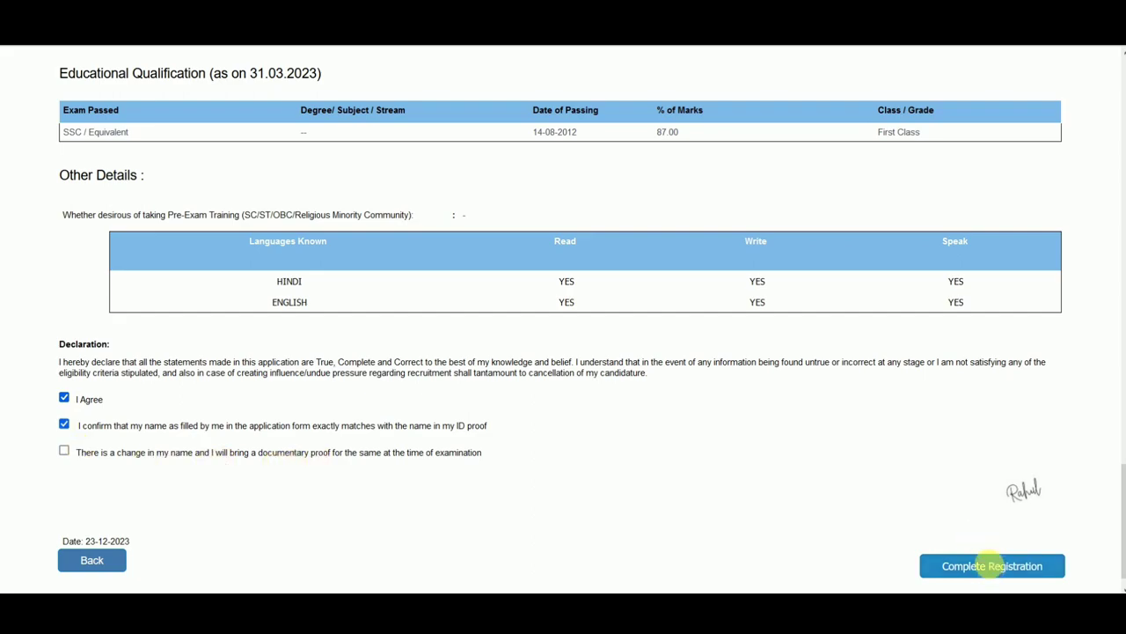
click(991, 566)
click(638, 362)
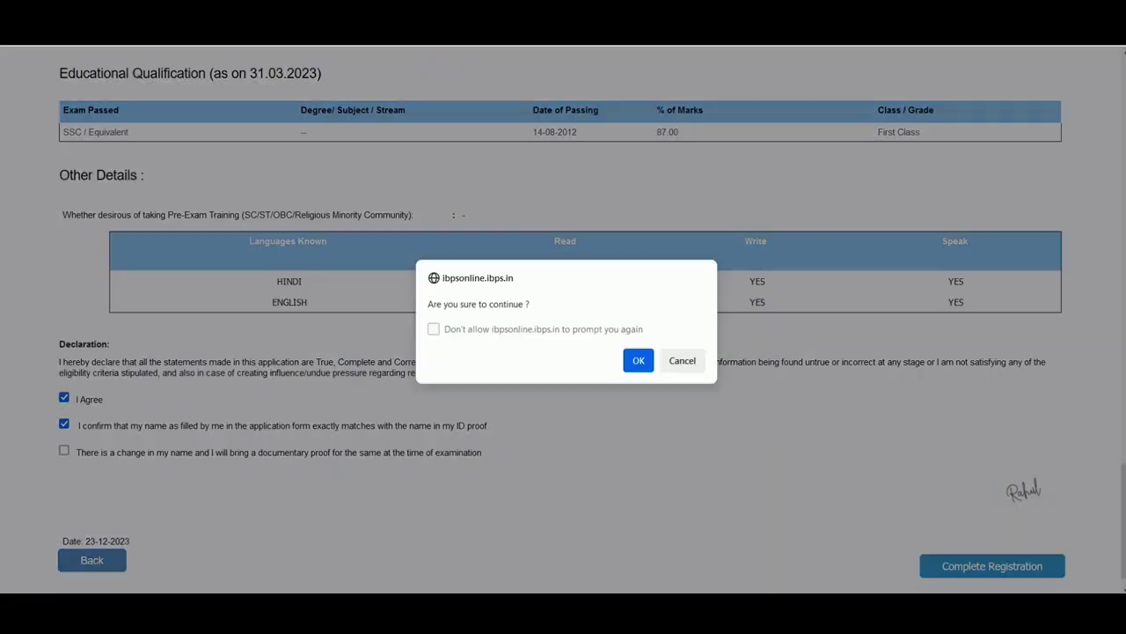
click(638, 360)
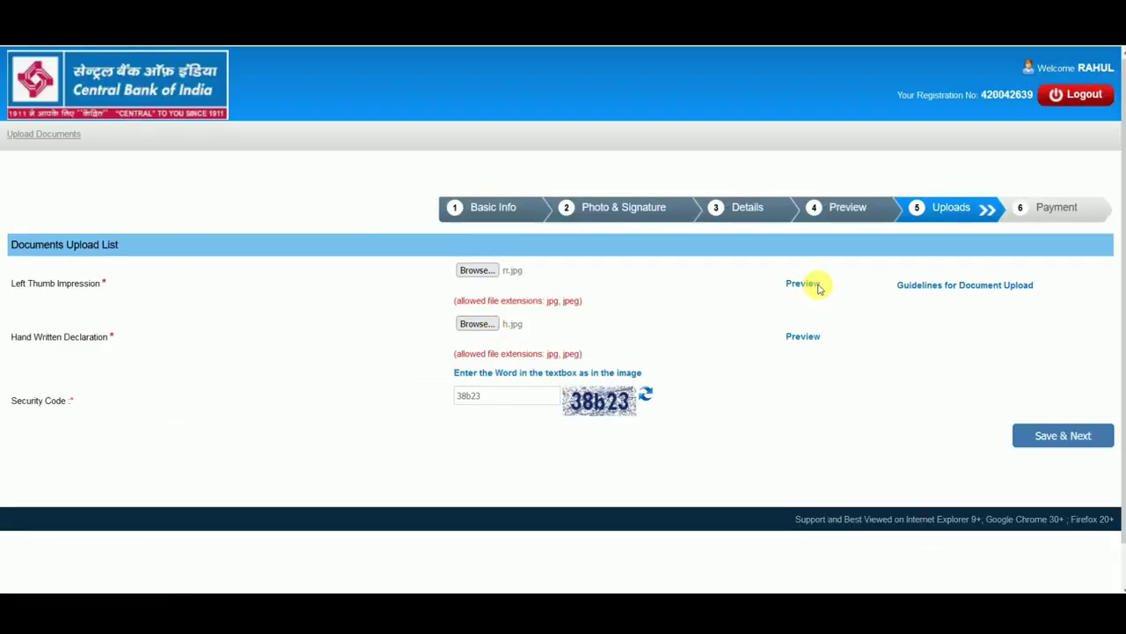
- Preview the left thumb impression and the handwritten declaration, and accept the handwritten declaration
click(814, 285)
scroll(365, 378, down, 1)
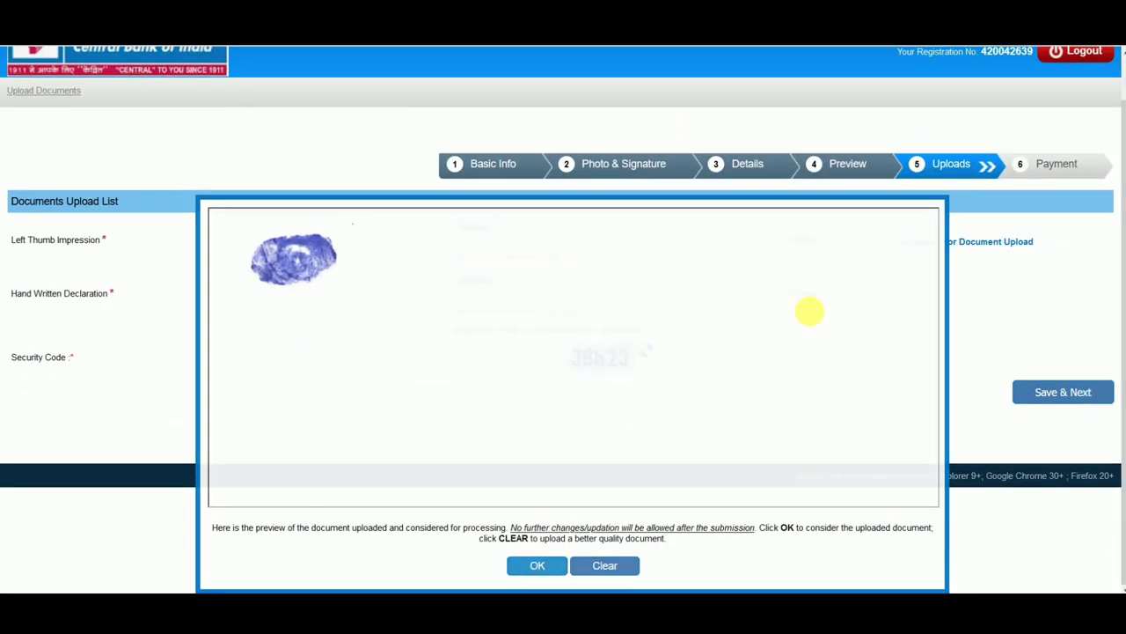
key(Escape)
click(797, 334)
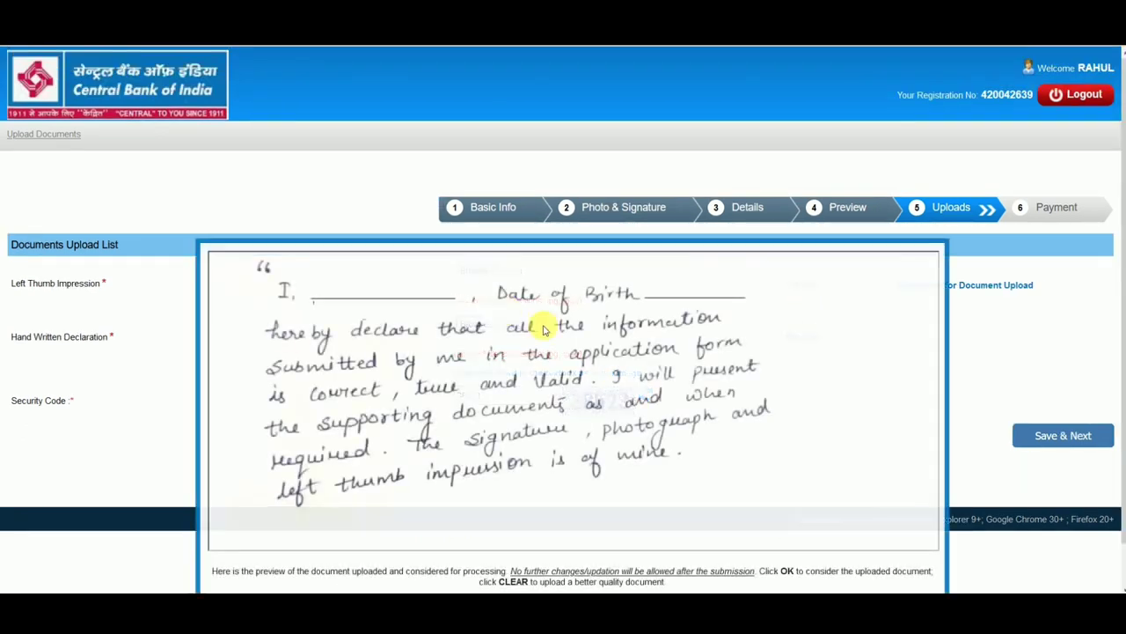
scroll(502, 284, down, 1)
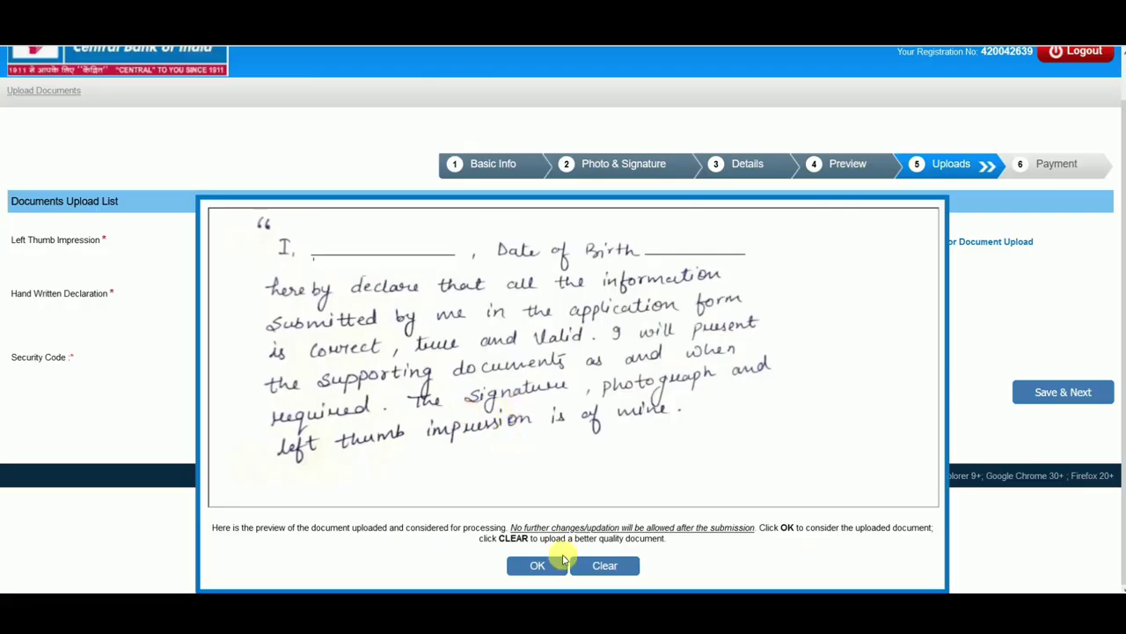
click(563, 563)
- Save the uploaded documents as the final submission, and submit the application fee payment page
click(1069, 443)
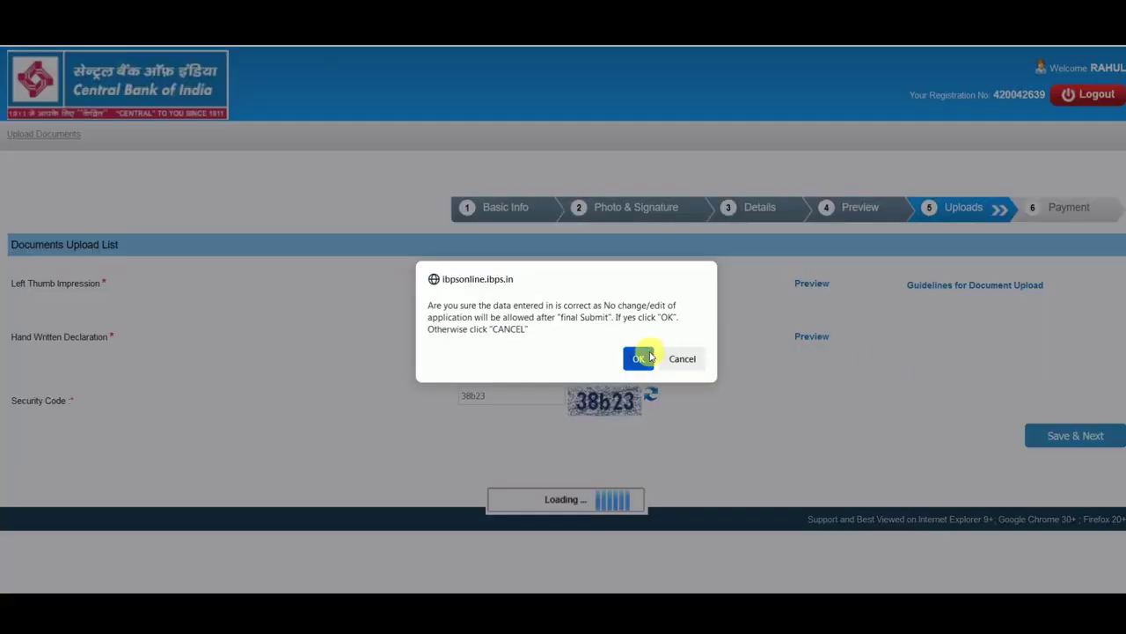
click(650, 356)
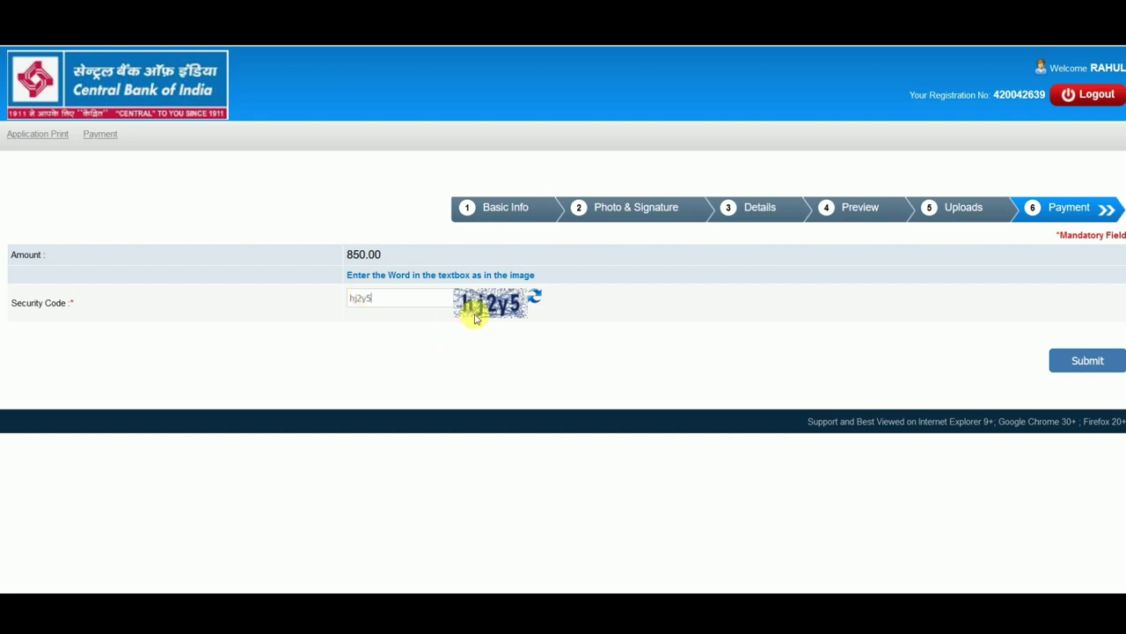
click(1088, 360)
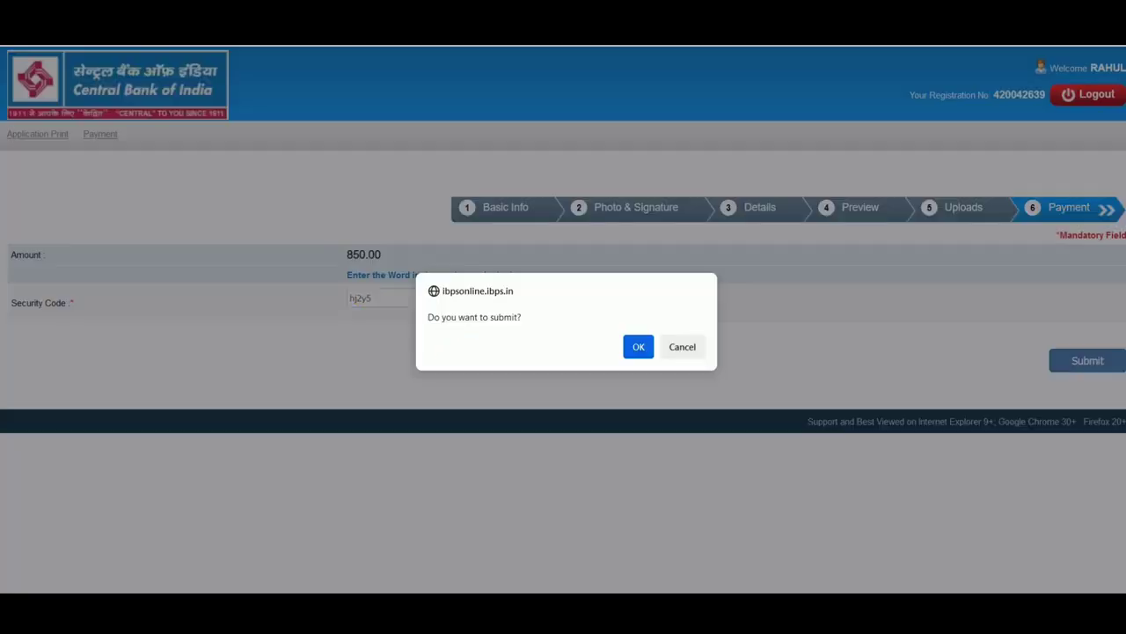
click(644, 350)
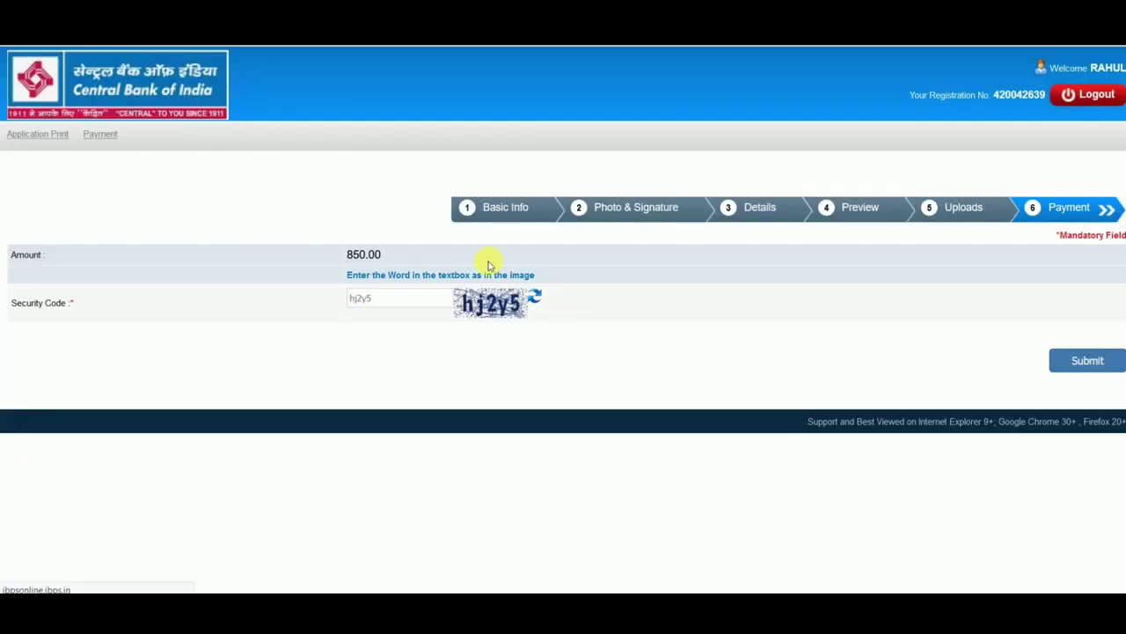